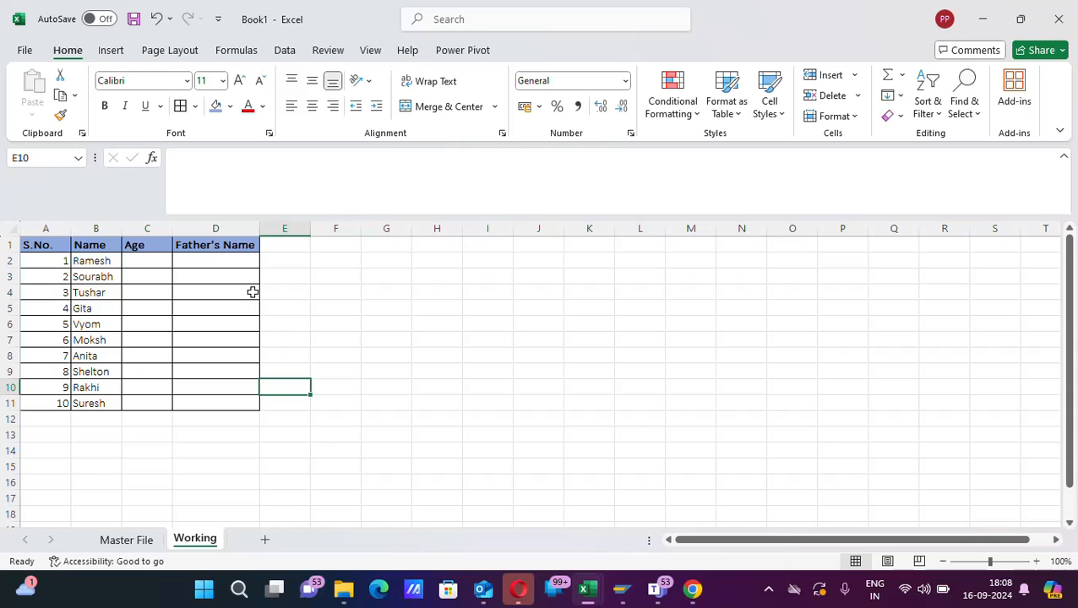
Examine the S.No., Name, Age and Fathers Name columns on the Master File sheet.
{"action": "left_click", "coordinate": [125, 541]}
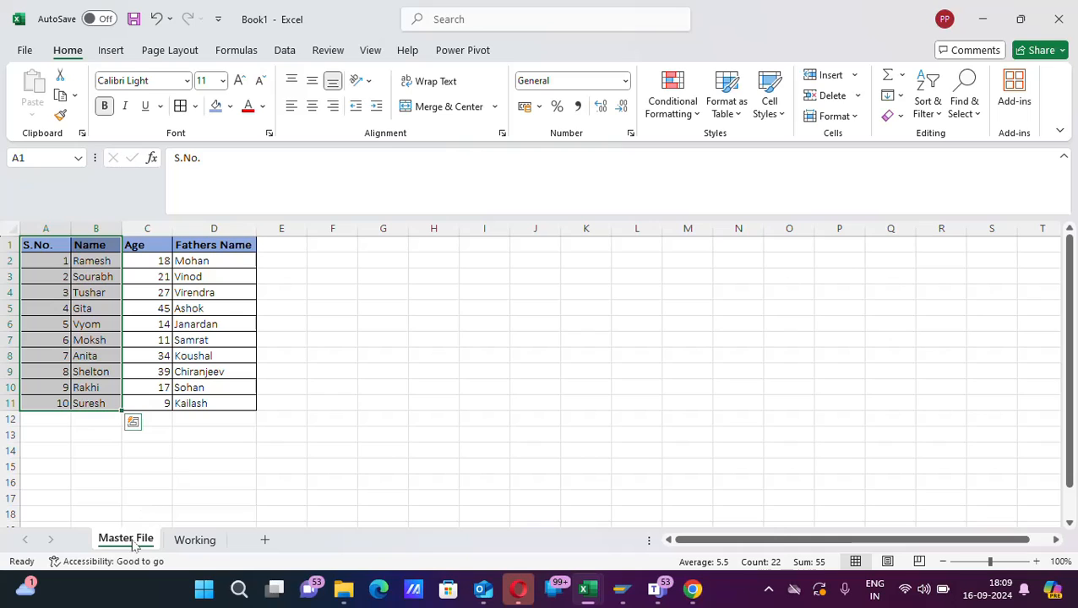
{"action": "left_click", "coordinate": [194, 543]}
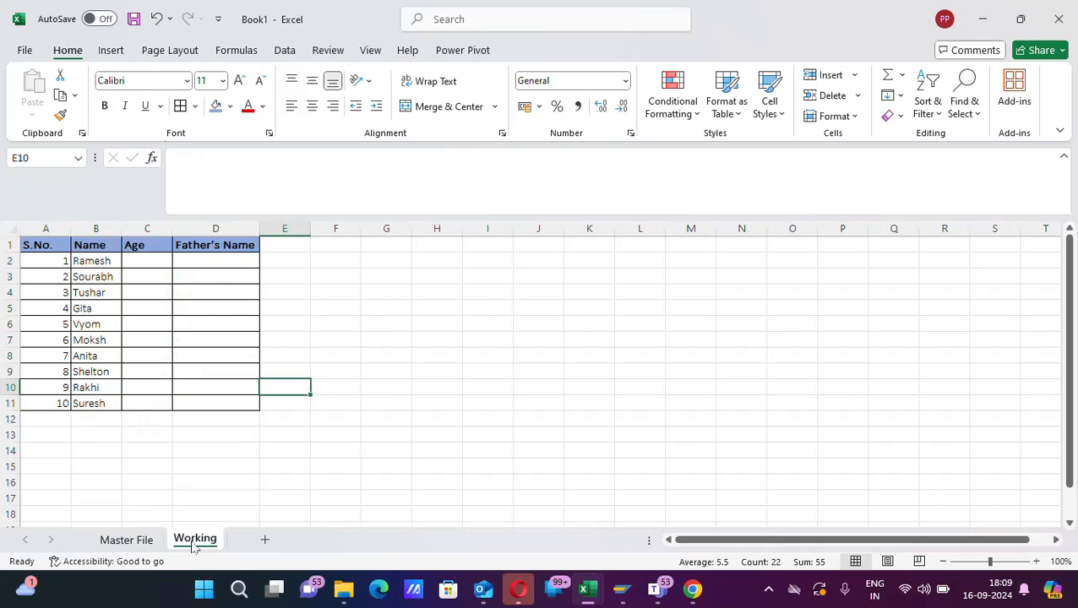
{"action": "left_click", "coordinate": [140, 545]}
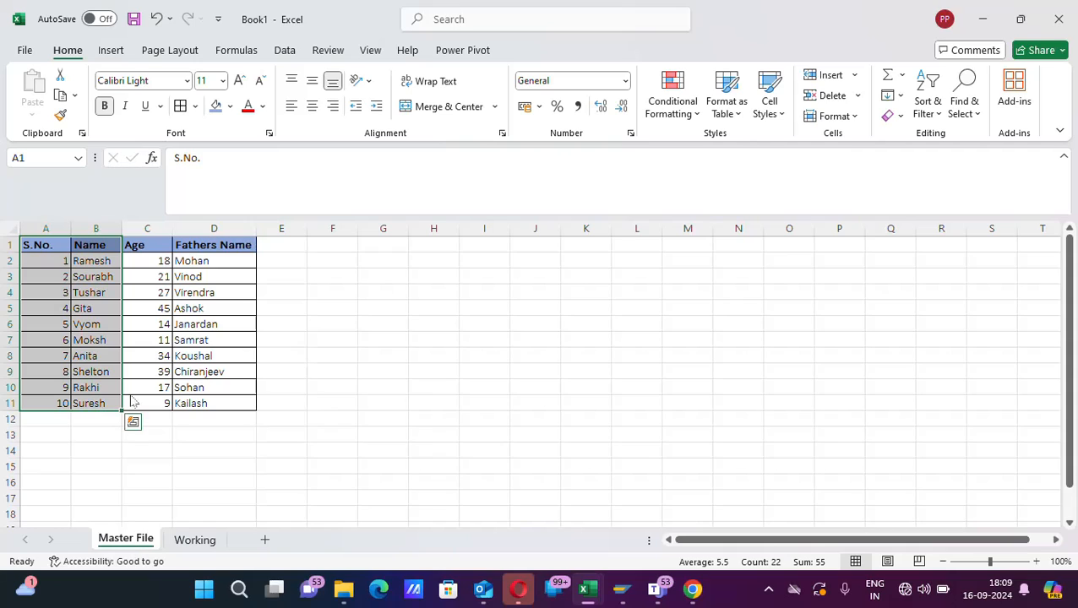
{"action": "left_click", "coordinate": [63, 260]}
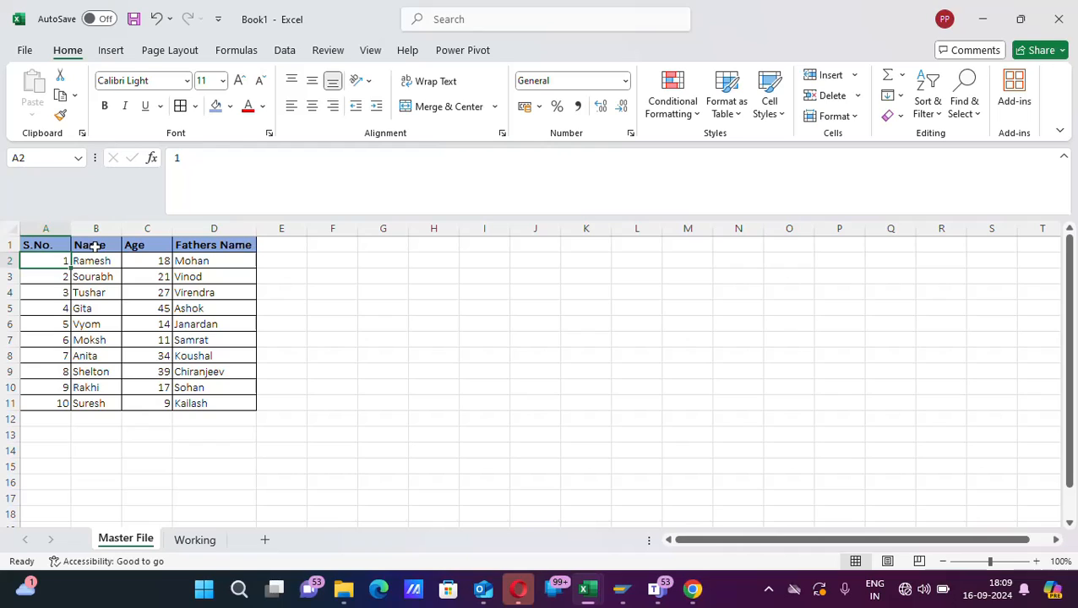
{"action": "left_click", "coordinate": [94, 245]}
{"action": "left_click", "coordinate": [159, 244]}
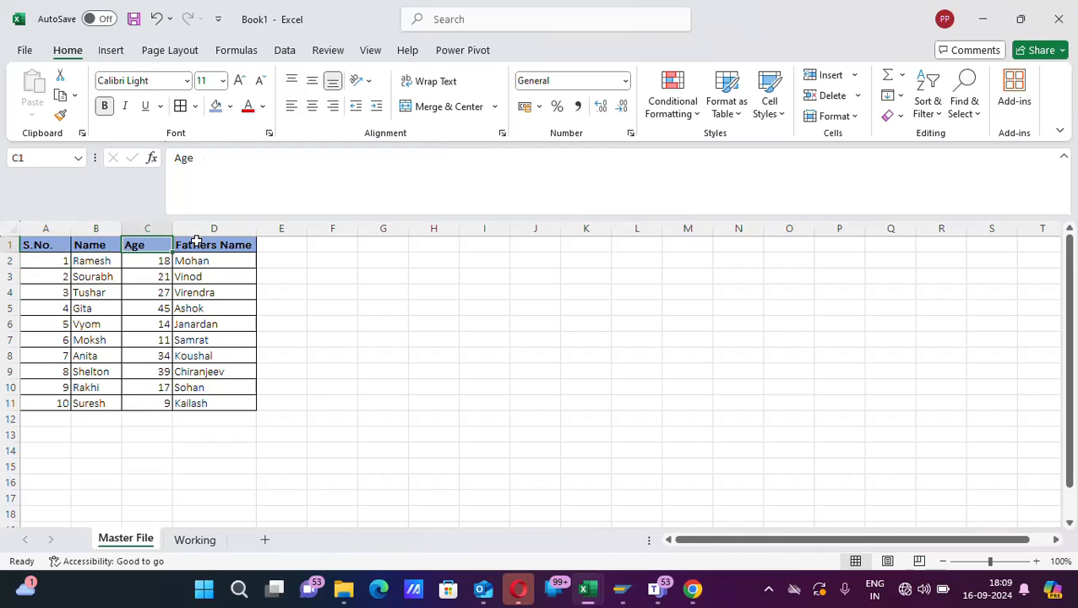
{"action": "left_click", "coordinate": [196, 243]}
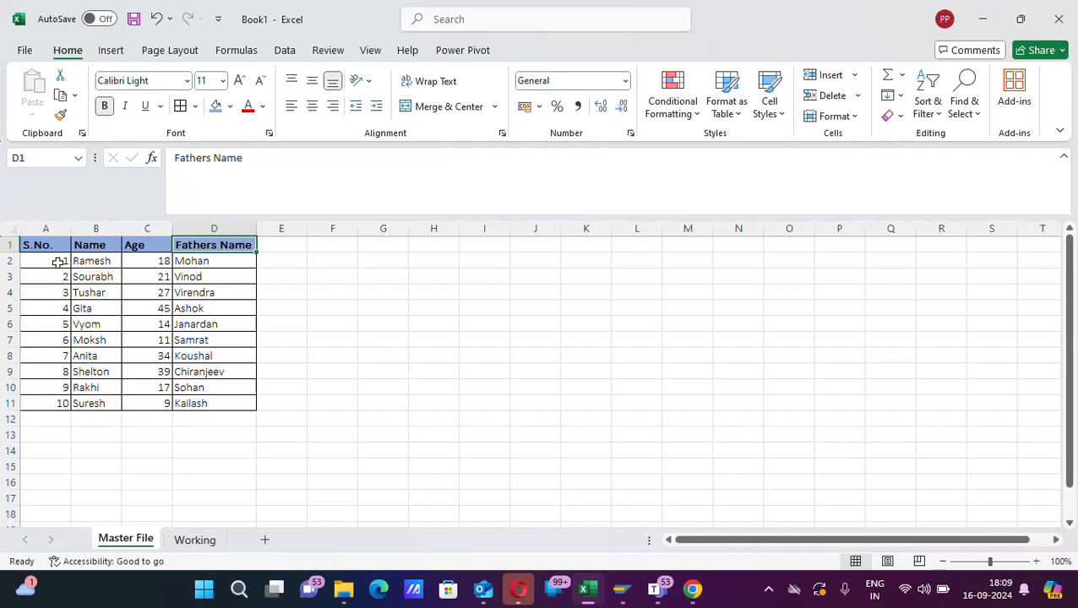
{"action": "left_click_drag", "start_coordinate": [53, 259], "coordinate": [45, 395]}
{"action": "left_click", "coordinate": [45, 395]}
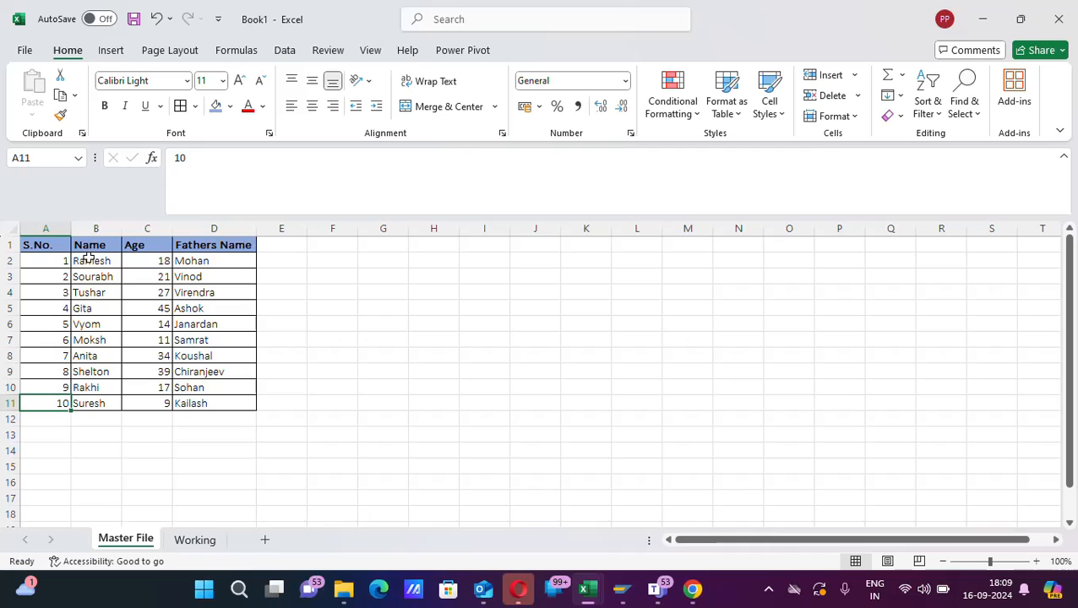
{"action": "left_click_drag", "start_coordinate": [84, 261], "coordinate": [129, 401]}
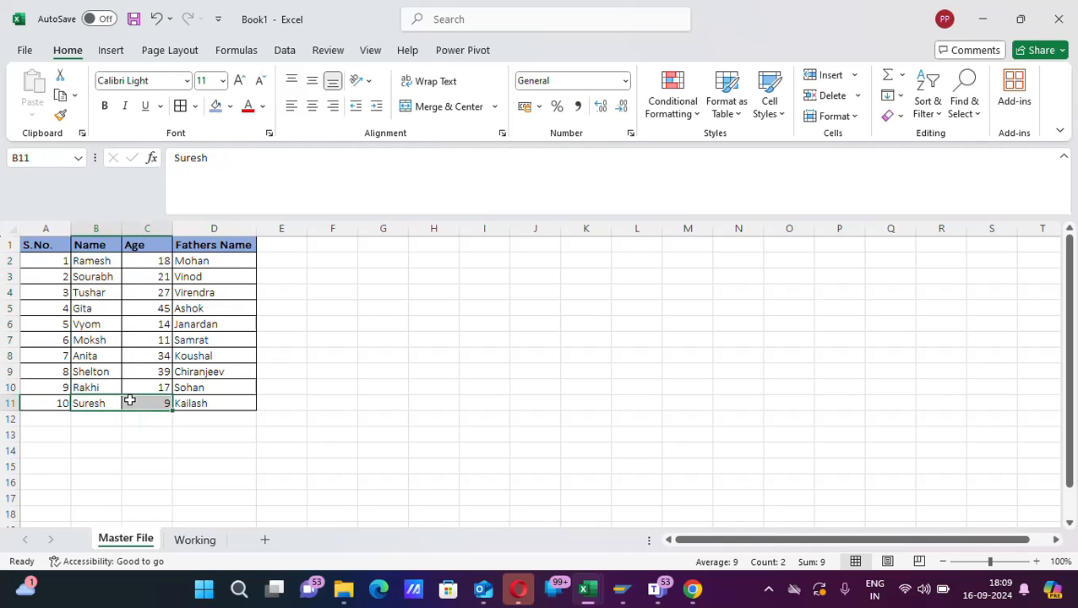
{"action": "left_click", "coordinate": [163, 261]}
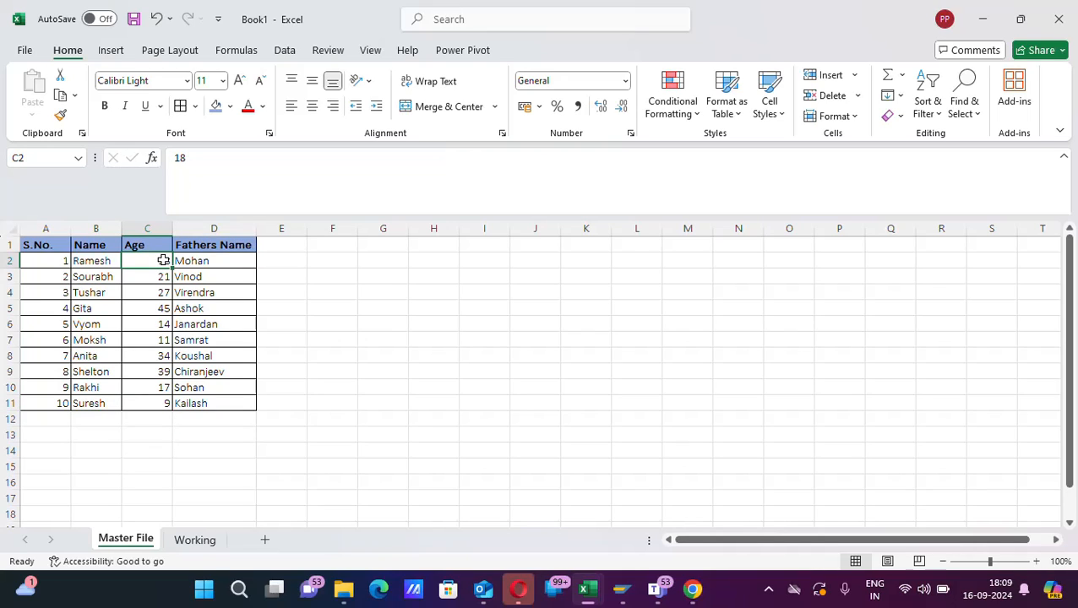
{"action": "left_click", "coordinate": [204, 245]}
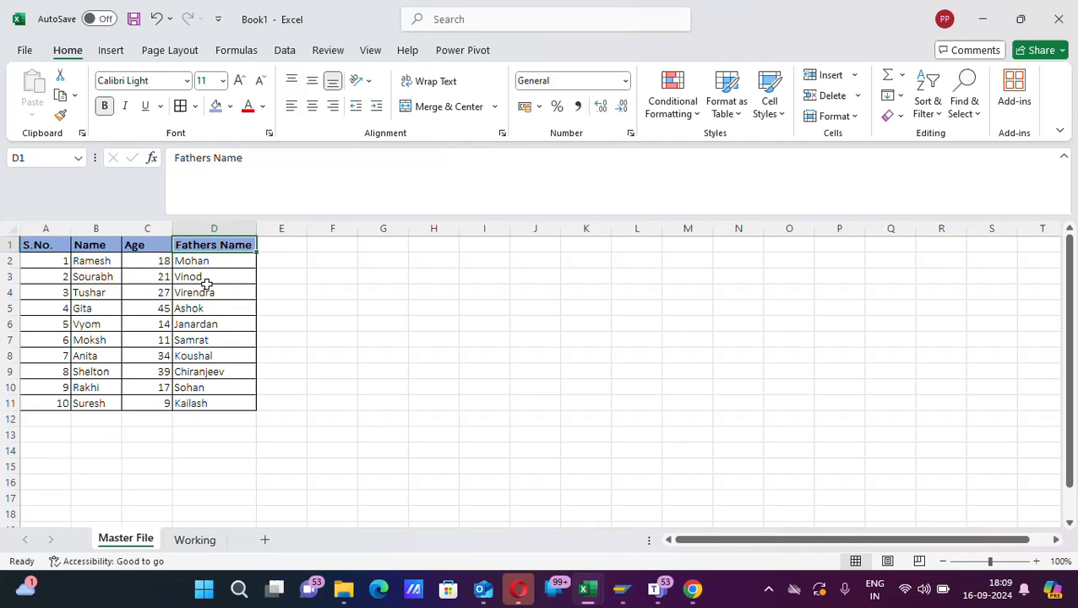
Compare the Name, Age and Father's Name columns on the Working sheet with those on the Master File sheet.
{"action": "left_click", "coordinate": [199, 541]}
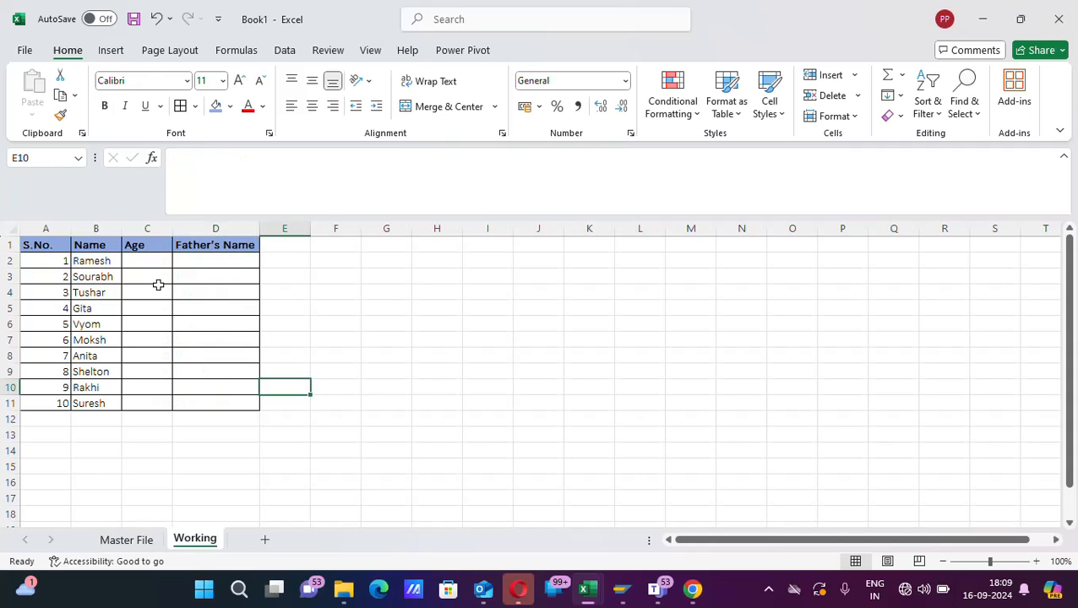
{"action": "left_click", "coordinate": [89, 260]}
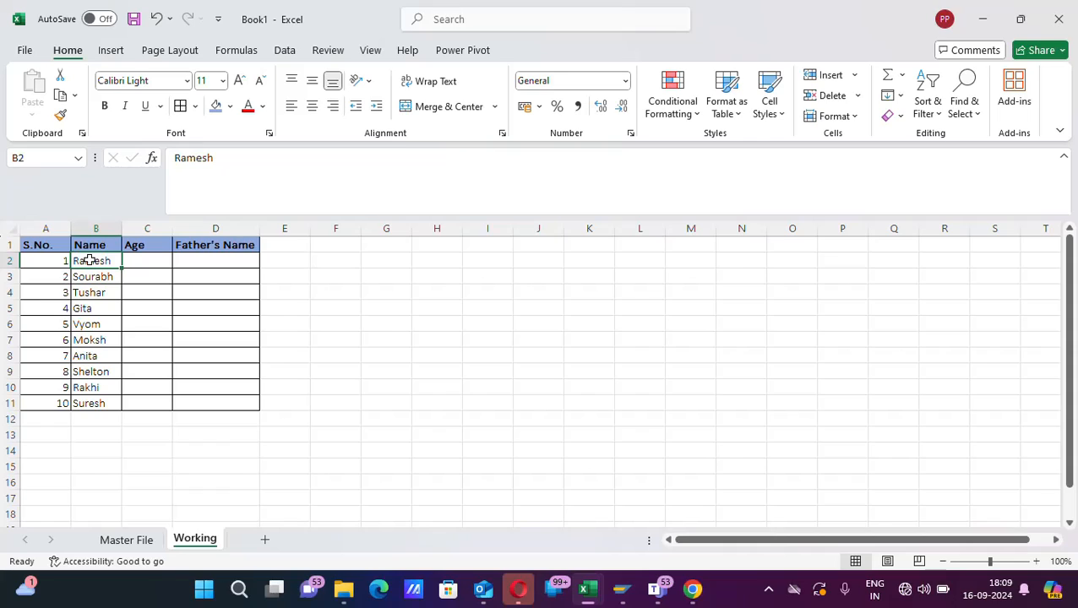
{"action": "left_click", "coordinate": [138, 260]}
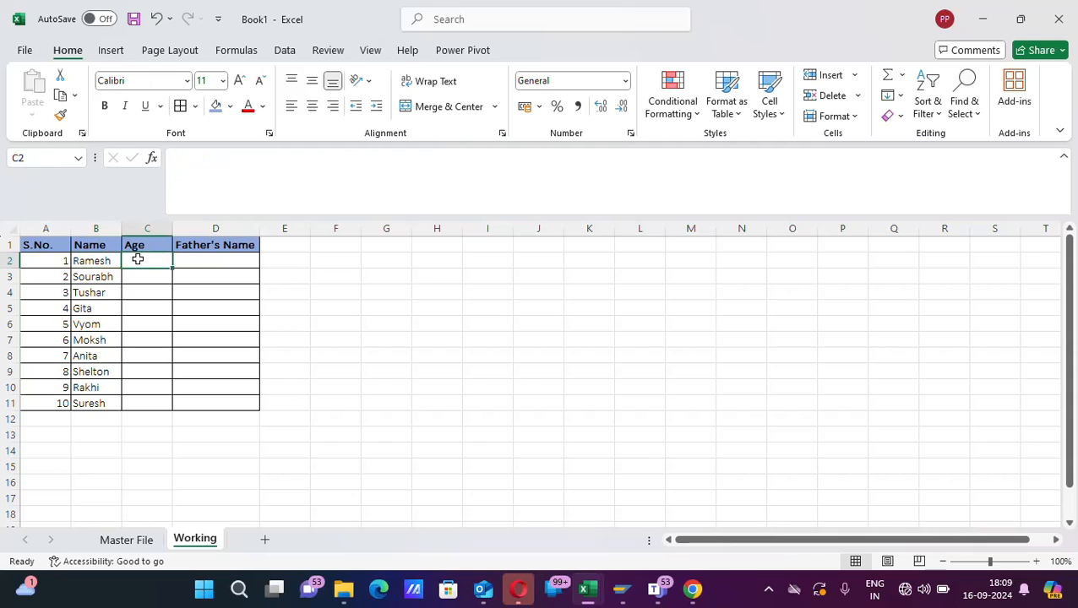
{"action": "left_click", "coordinate": [200, 258]}
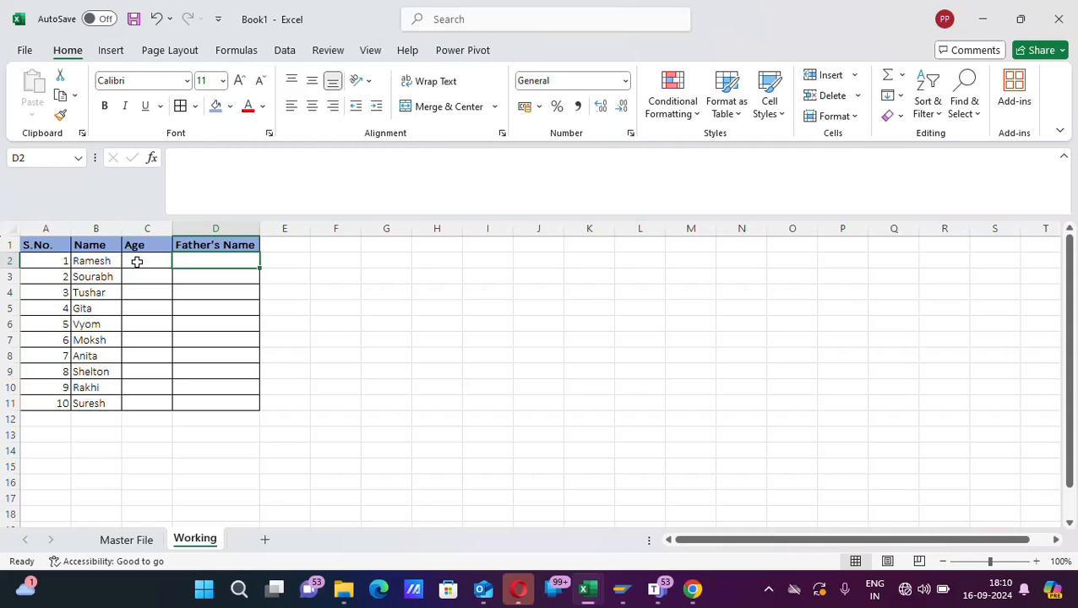
{"action": "left_click", "coordinate": [133, 541]}
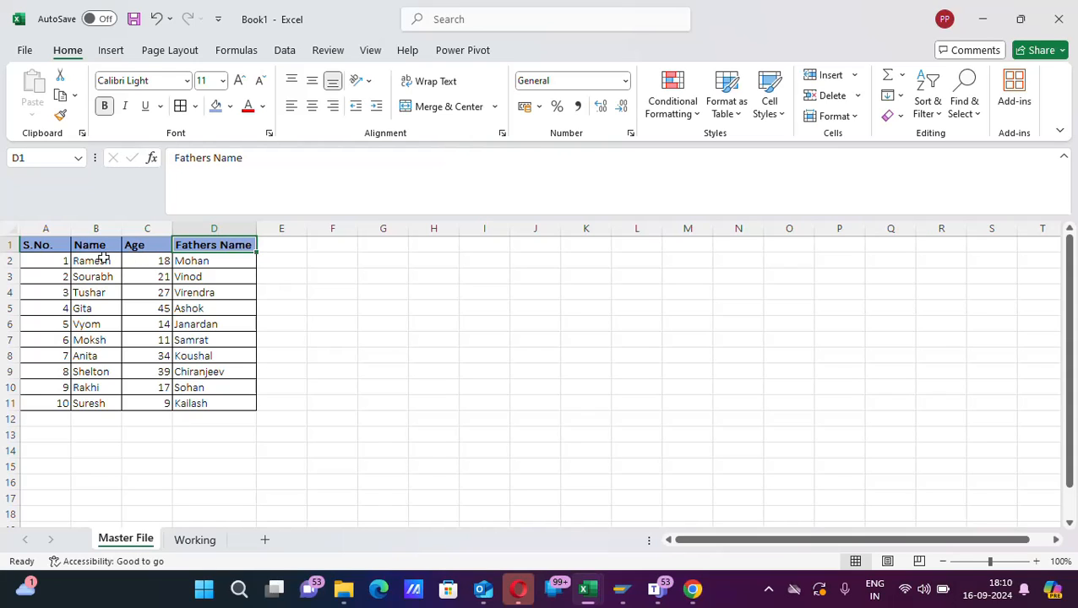
{"action": "left_click_drag", "start_coordinate": [102, 259], "coordinate": [101, 403]}
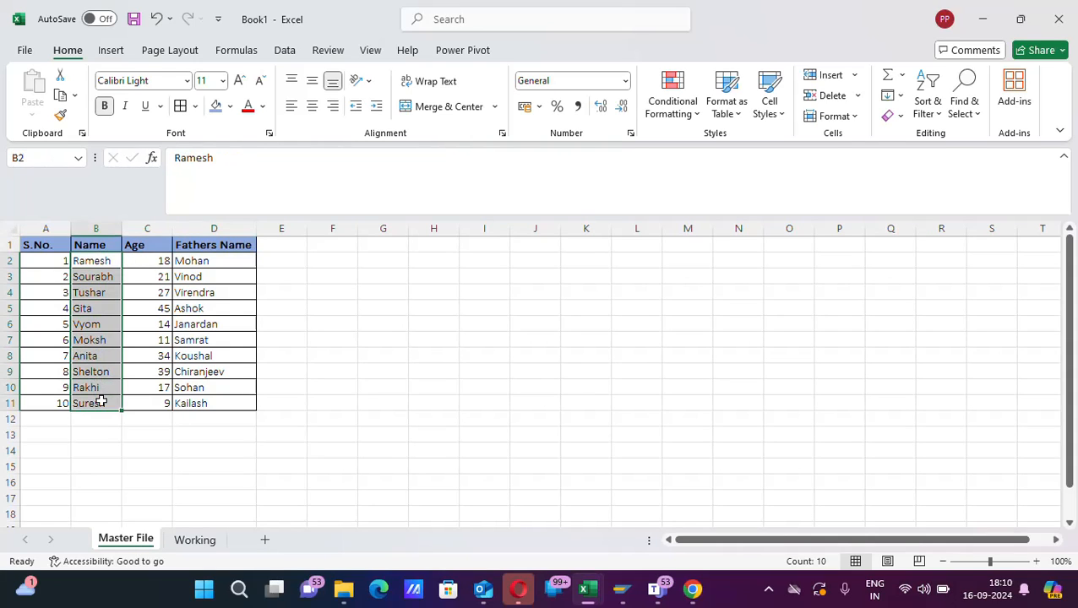
{"action": "left_click", "coordinate": [154, 247]}
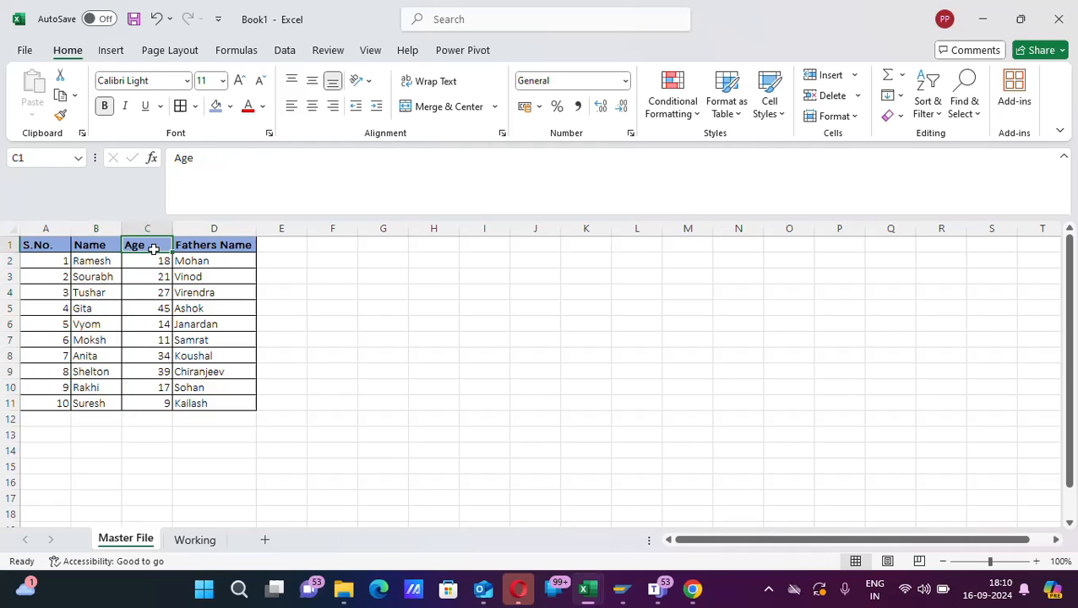
{"action": "left_click", "coordinate": [221, 244]}
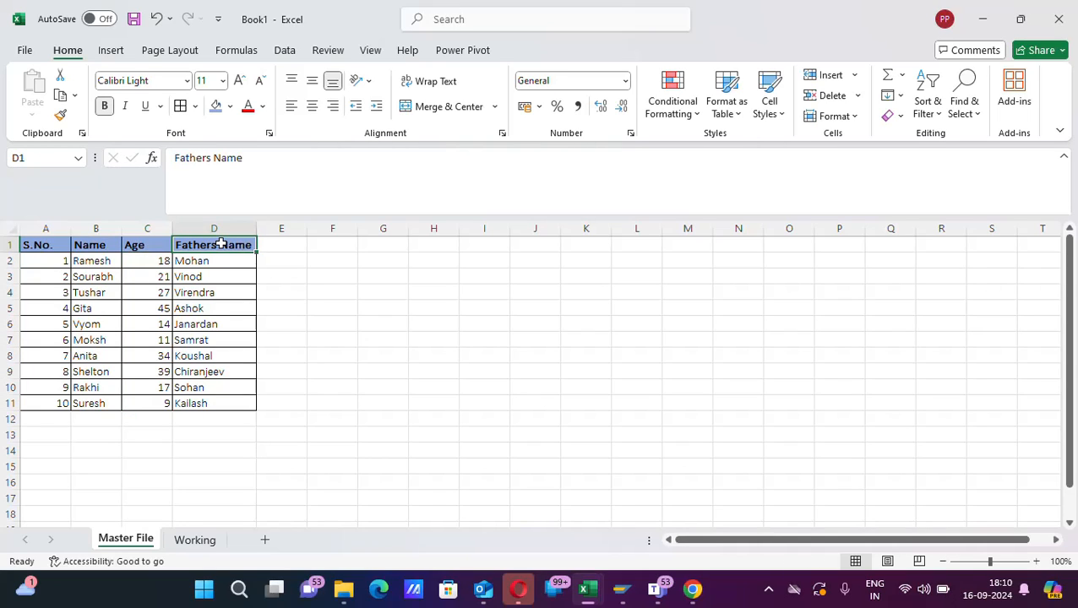
{"action": "left_click", "coordinate": [195, 541]}
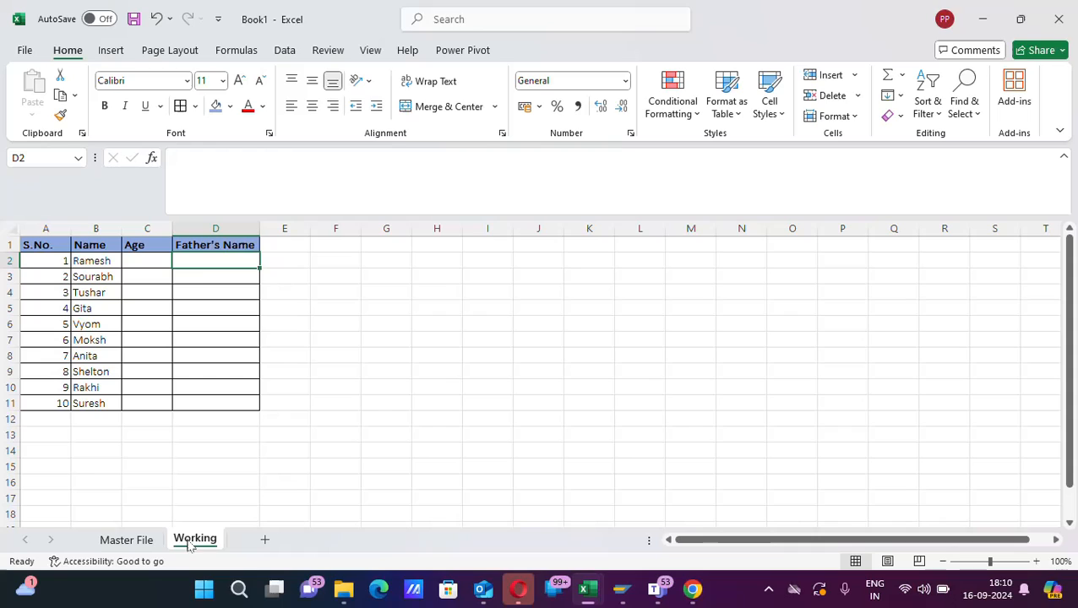
{"action": "left_click", "coordinate": [151, 250]}
{"action": "left_click", "coordinate": [191, 258]}
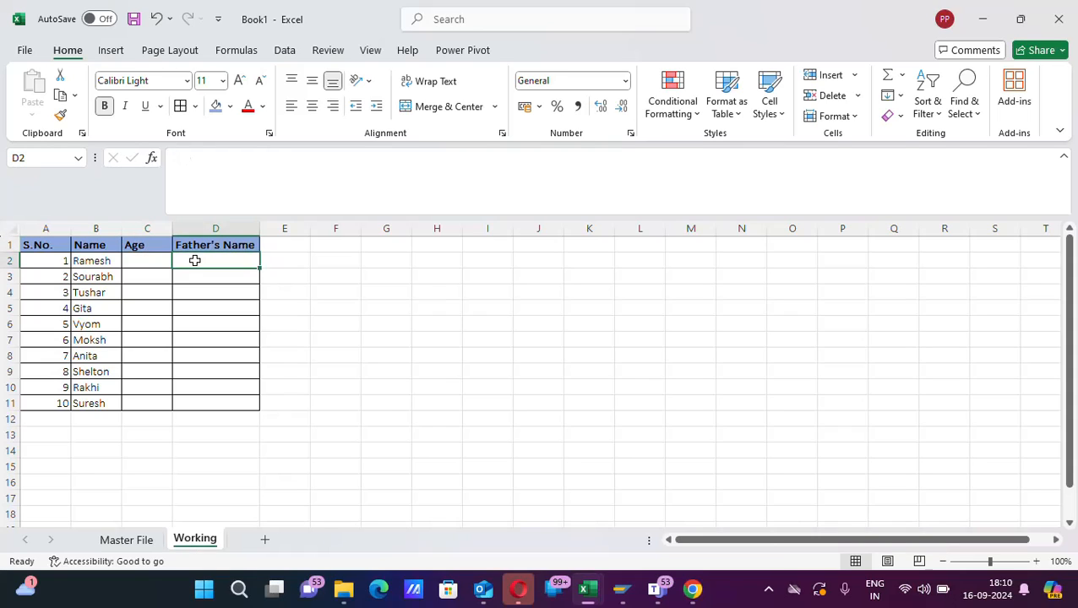
{"action": "left_click", "coordinate": [84, 260]}
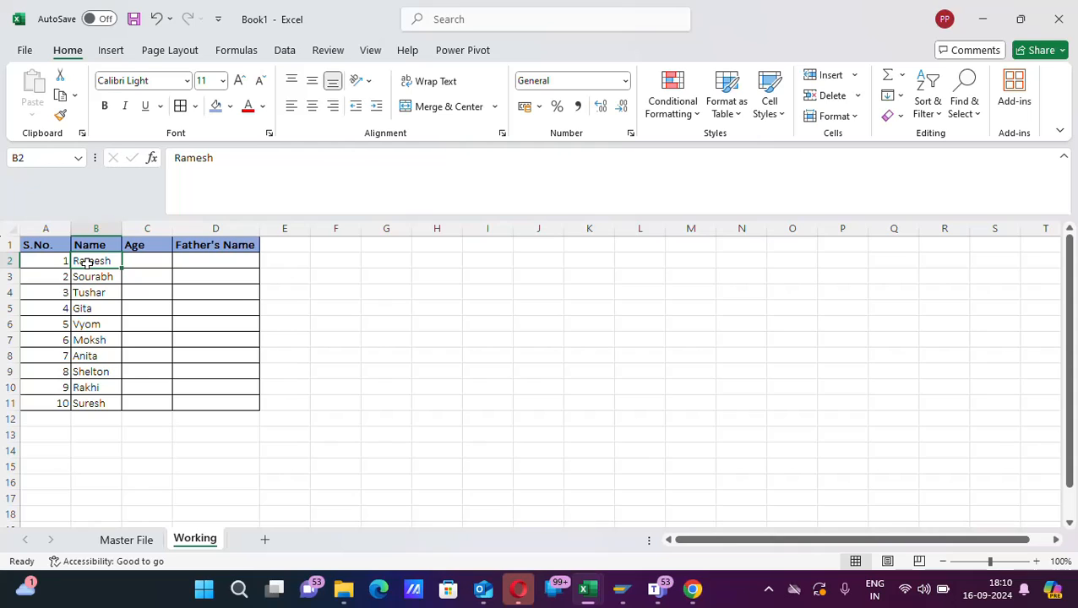
{"action": "left_click", "coordinate": [148, 260]}
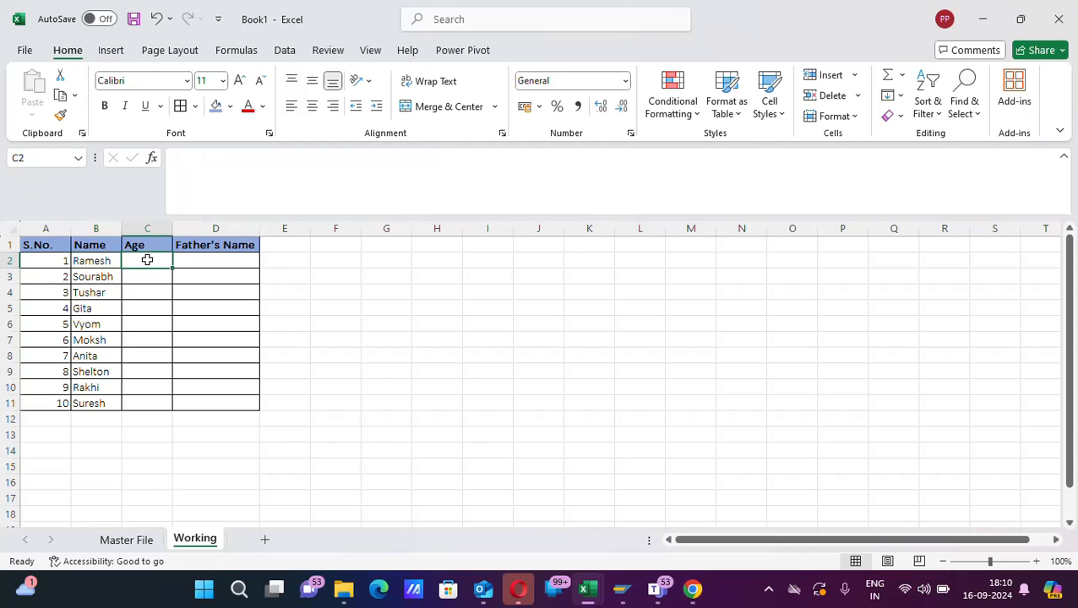
{"action": "left_click", "coordinate": [149, 282]}
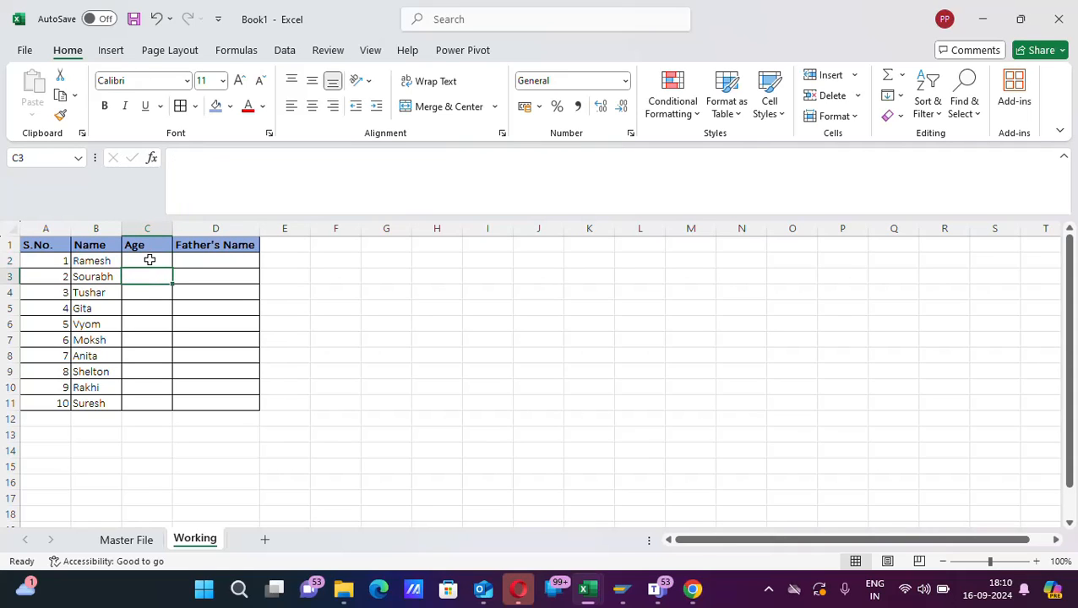
Insert a VLOOKUP function in cell C2 of the Working sheet with B2 as the lookup value.
{"action": "left_click", "coordinate": [149, 261]}
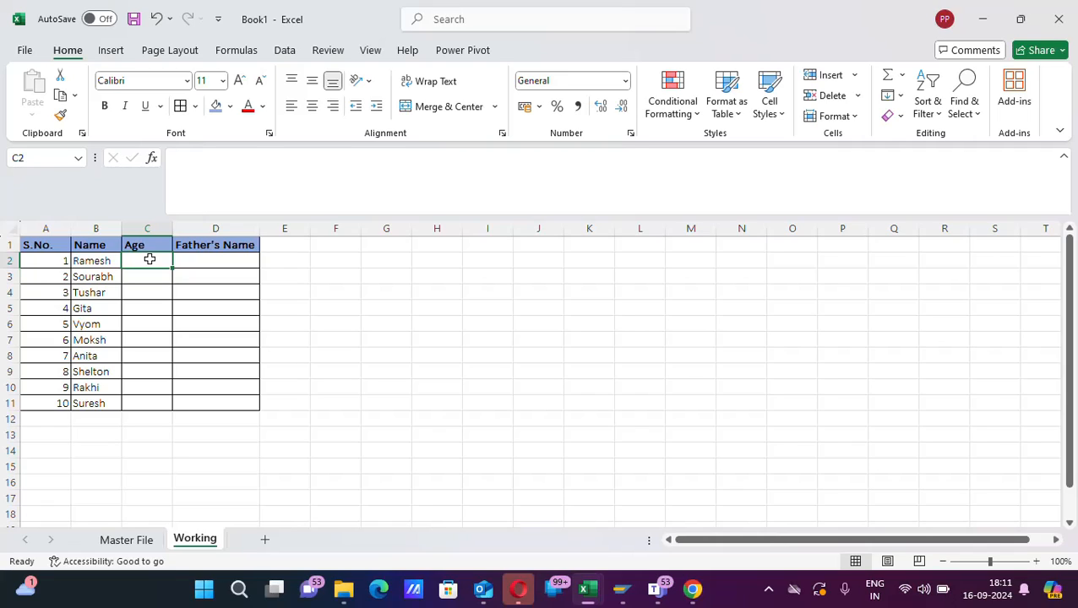
{"action": "left_click", "coordinate": [152, 160]}
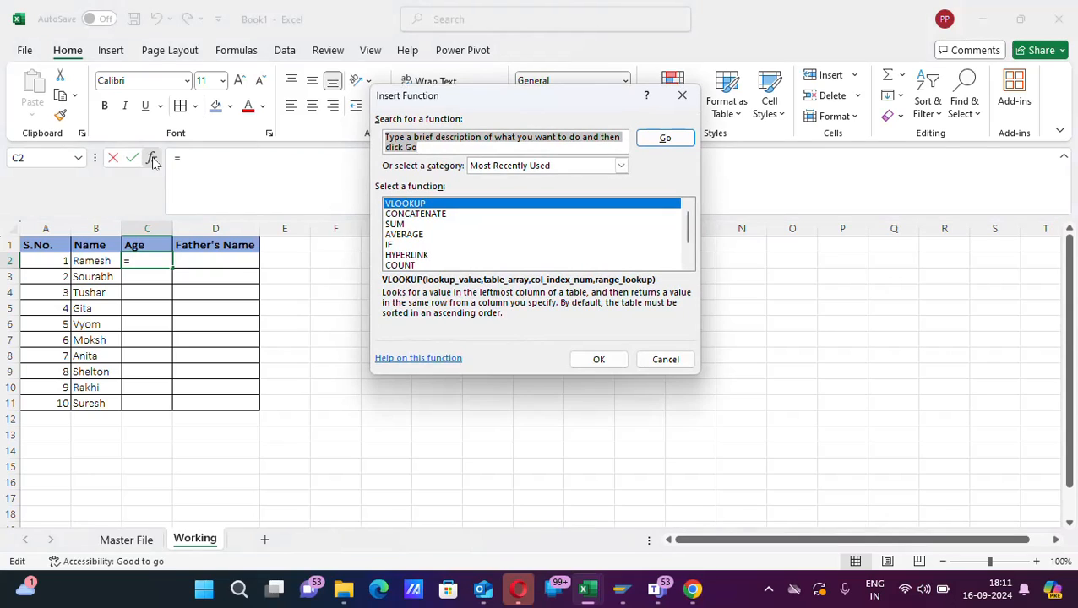
{"action": "left_click", "coordinate": [430, 205]}
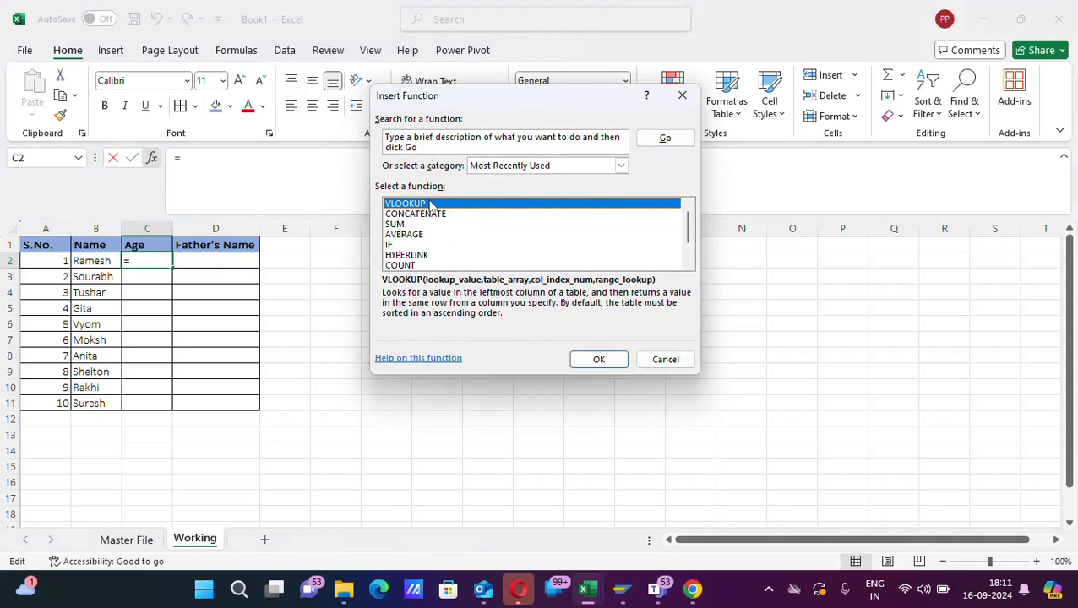
{"action": "double_click", "coordinate": [499, 206]}
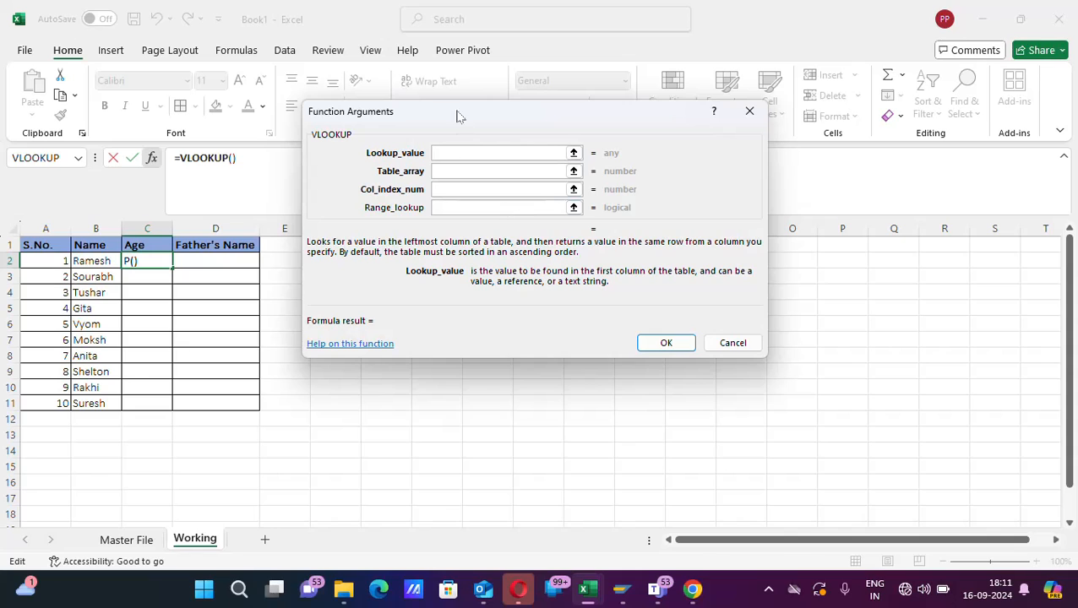
{"action": "left_click_drag", "start_coordinate": [456, 113], "coordinate": [464, 218]}
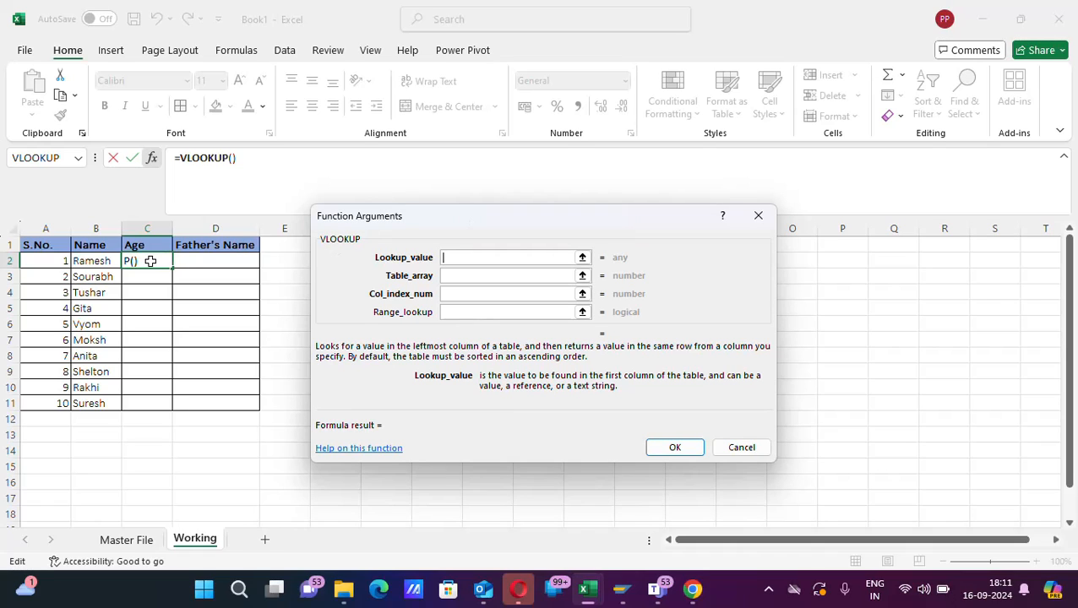
{"action": "left_click", "coordinate": [96, 261]}
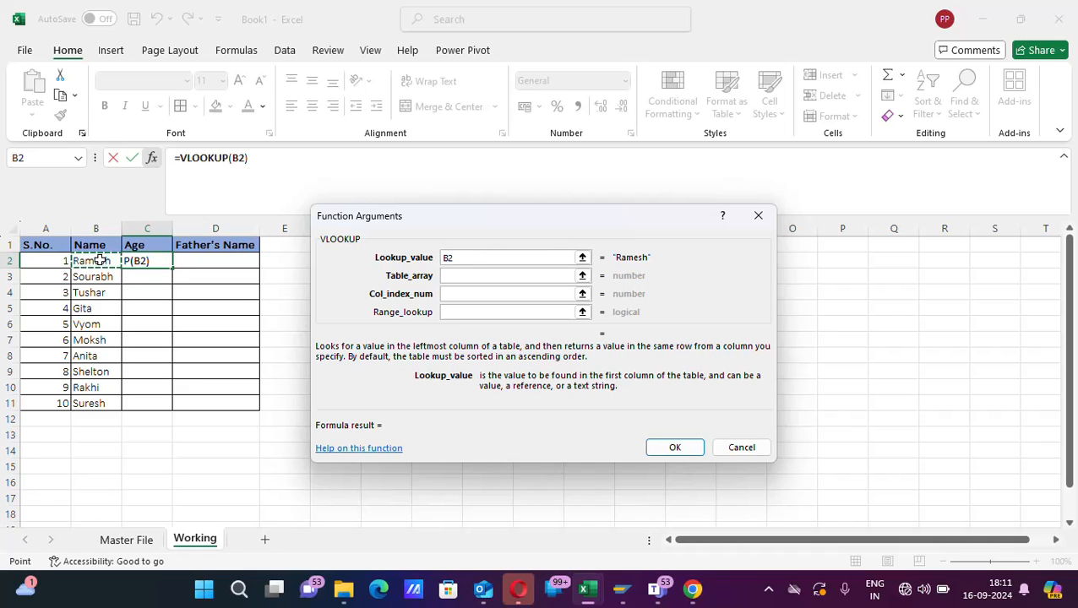
Set the VLOOKUP table array to columns B:C of the Master File sheet.
{"action": "left_click", "coordinate": [446, 277]}
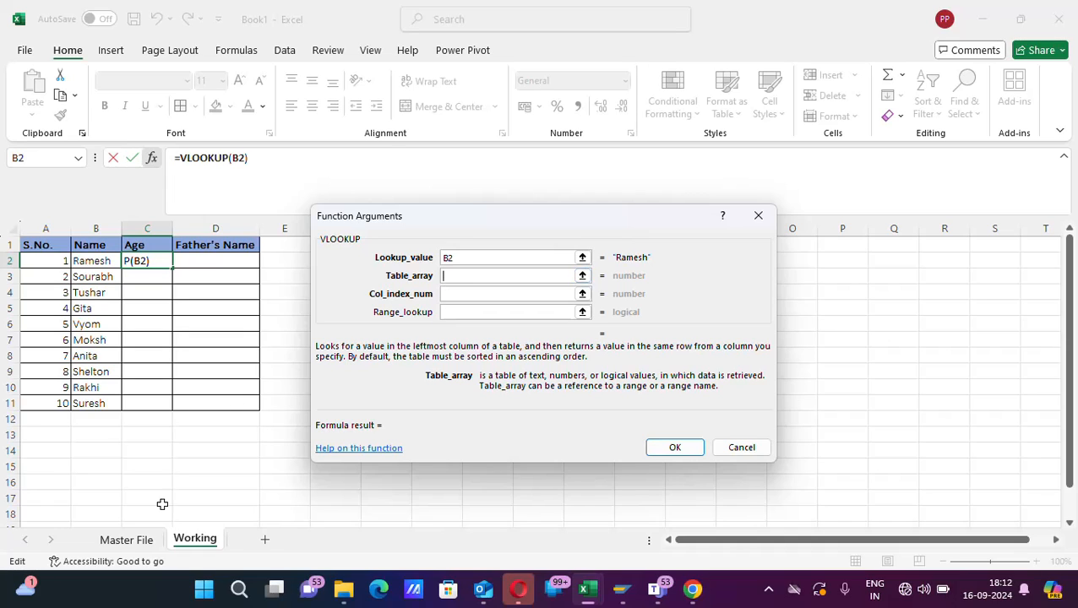
{"action": "left_click", "coordinate": [127, 541]}
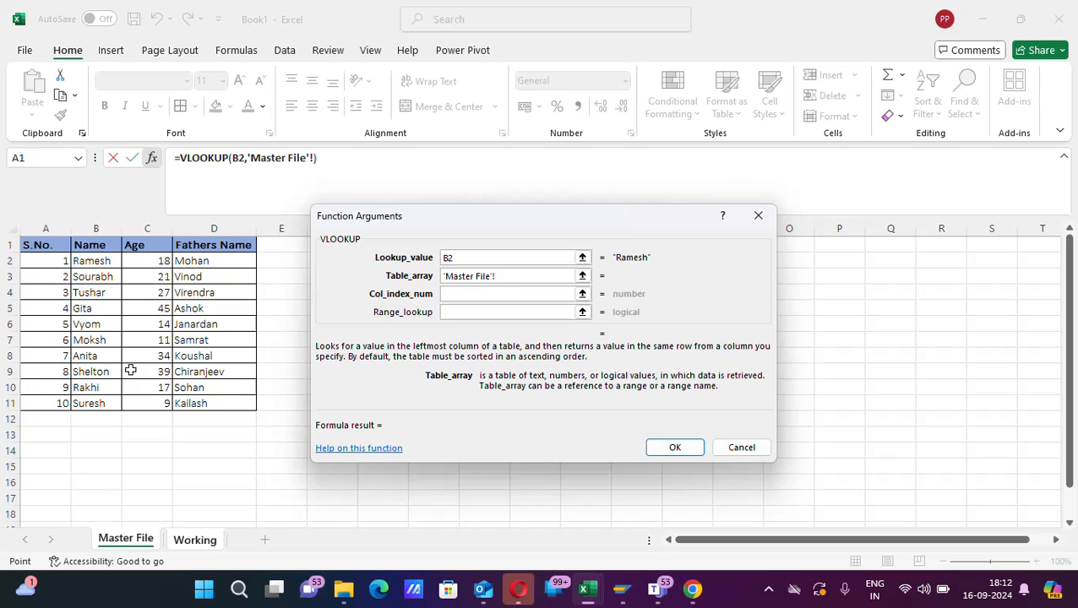
{"action": "left_click_drag", "start_coordinate": [97, 228], "coordinate": [140, 230]}
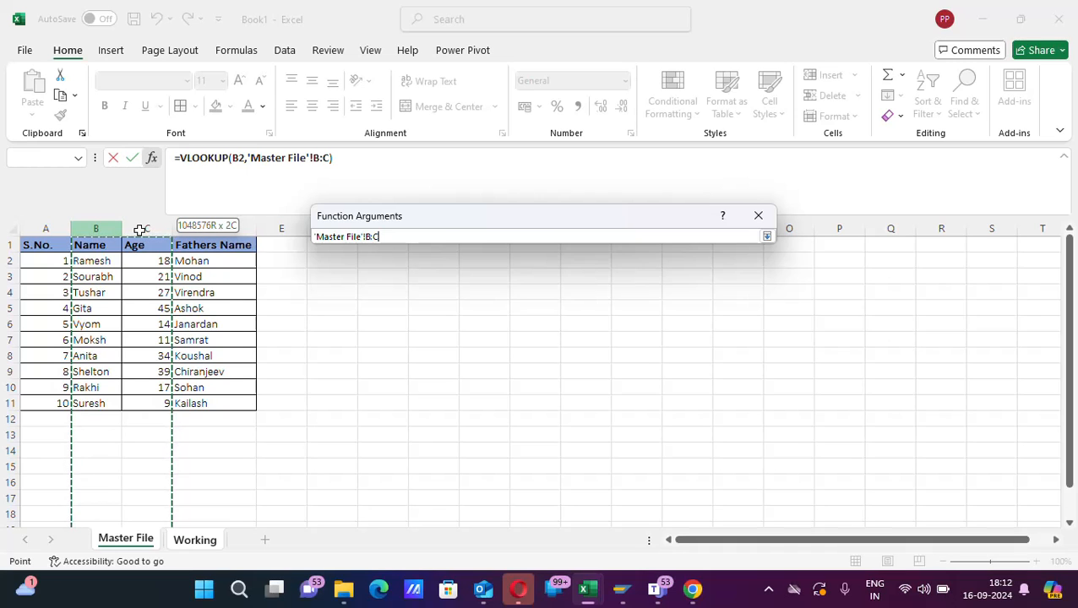
{"action": "left_click", "coordinate": [139, 229]}
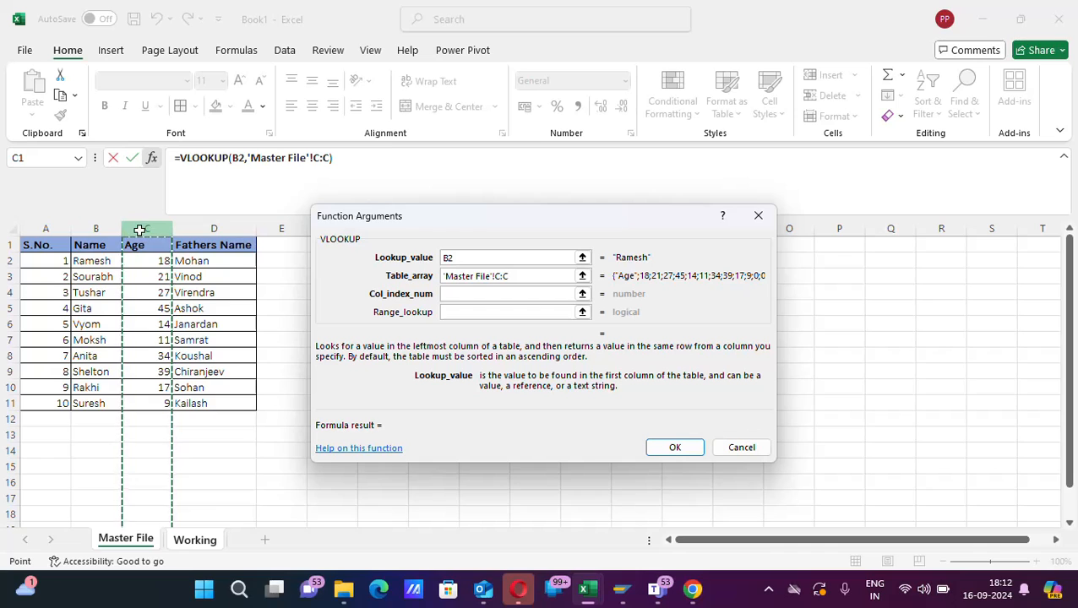
{"action": "left_click", "coordinate": [104, 226]}
{"action": "left_click_drag", "start_coordinate": [104, 226], "coordinate": [163, 226]}
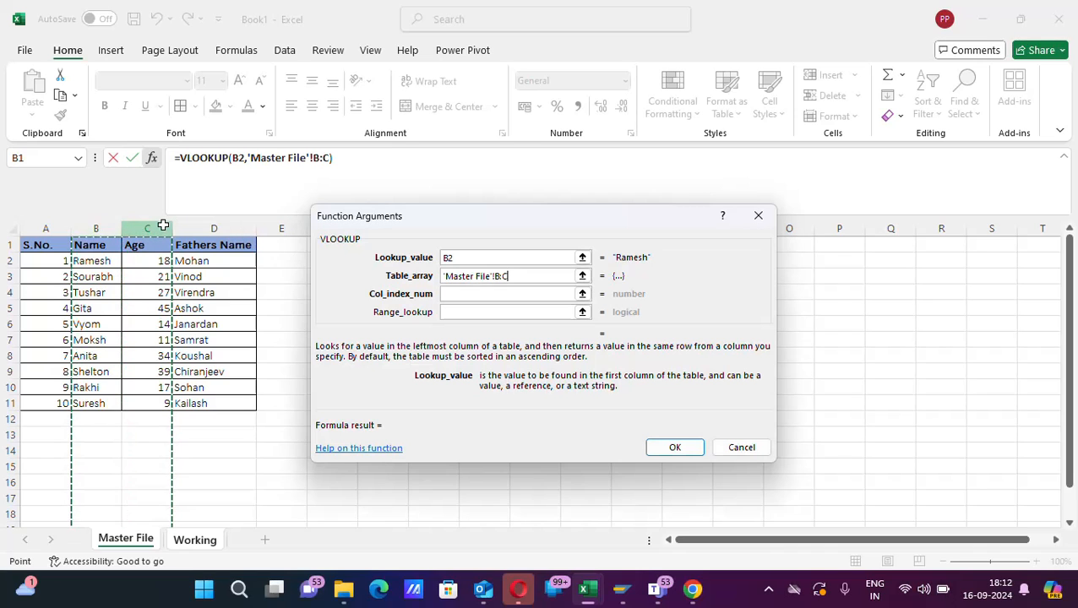
{"action": "left_click", "coordinate": [451, 310]}
{"action": "left_click", "coordinate": [460, 295]}
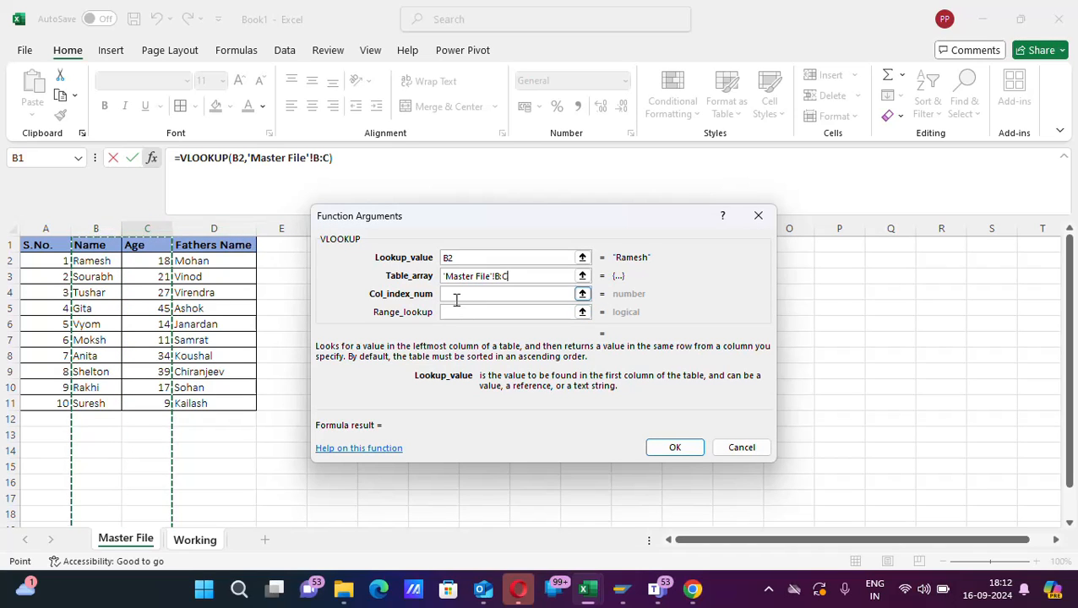
{"action": "left_click", "coordinate": [456, 301]}
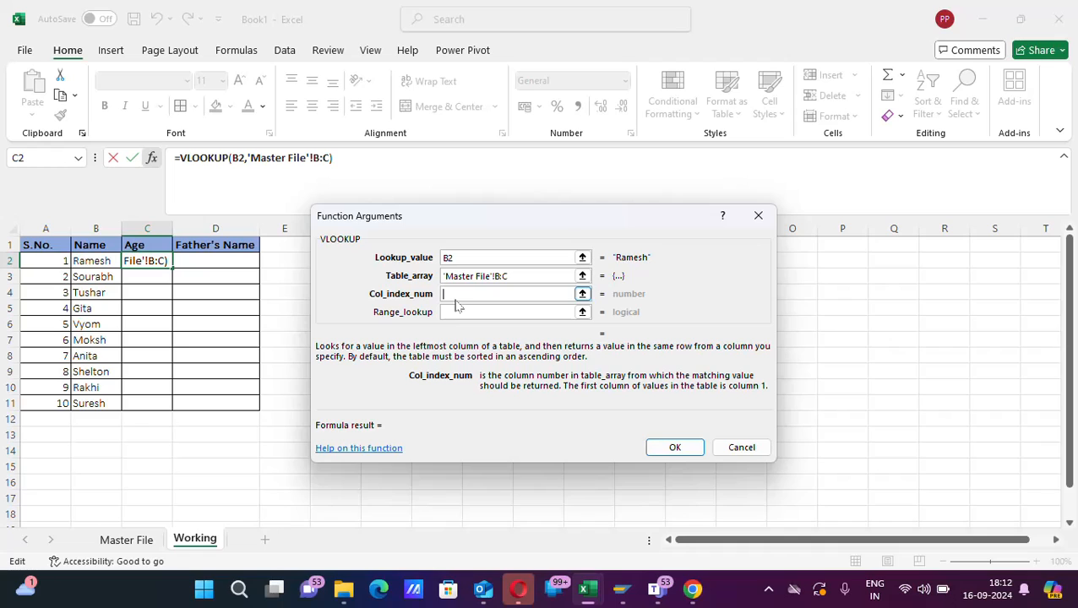
{"action": "left_click", "coordinate": [138, 540]}
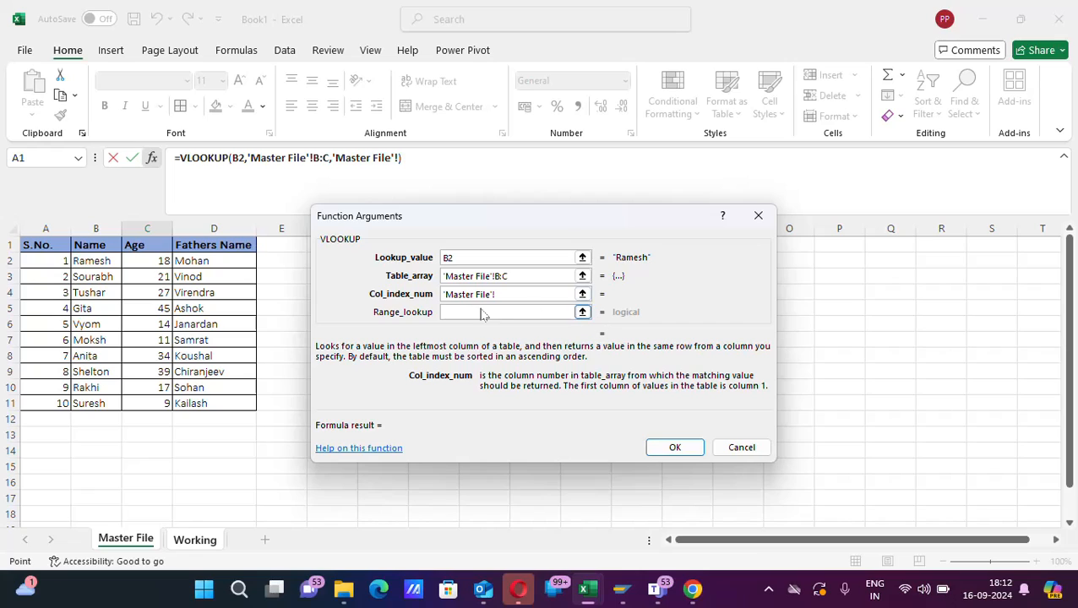
{"action": "left_click", "coordinate": [507, 295]}
{"action": "key", "text": "BackSpace"}
{"action": "key", "text": "BackSpace"}
{"action": "key", "text": "BackSpace"}
{"action": "key", "text": "BackSpace"}
{"action": "key", "text": "BackSpace"}
{"action": "key", "text": "BackSpace"}
{"action": "key", "text": "BackSpace"}
{"action": "key", "text": "BackSpace"}
{"action": "key", "text": "BackSpace"}
{"action": "key", "text": "BackSpace"}
{"action": "key", "text": "BackSpace"}
{"action": "key", "text": "BackSpace"}
{"action": "key", "text": "BackSpace"}
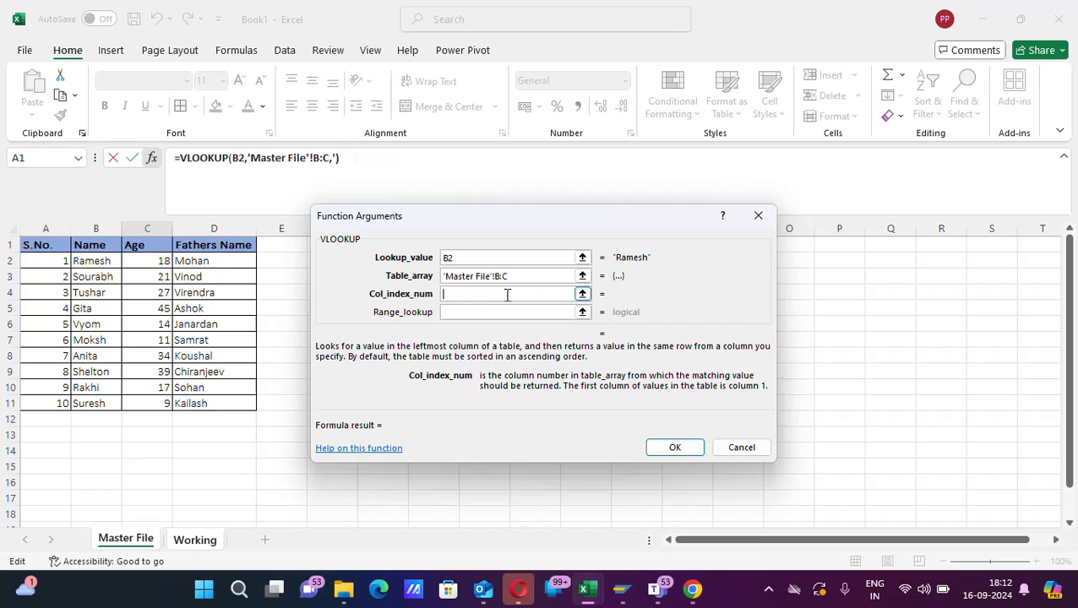
Complete the Age lookup in C2 with column index 2 and range lookup 0, and fill the formula down to C11.
{"action": "type", "text": "2"}
{"action": "left_click", "coordinate": [486, 313]}
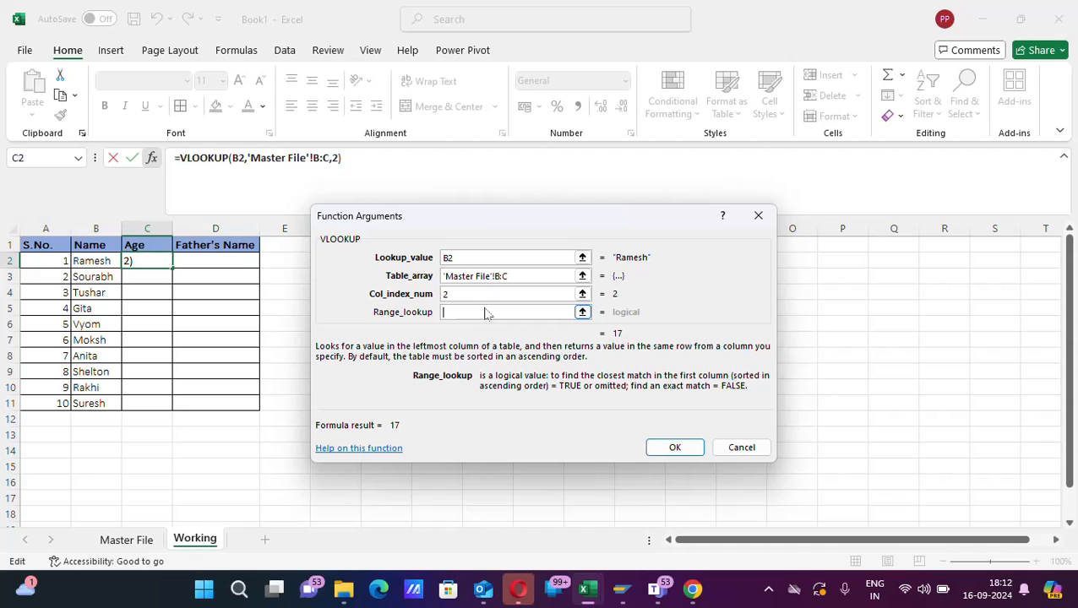
{"action": "type", "text": "0"}
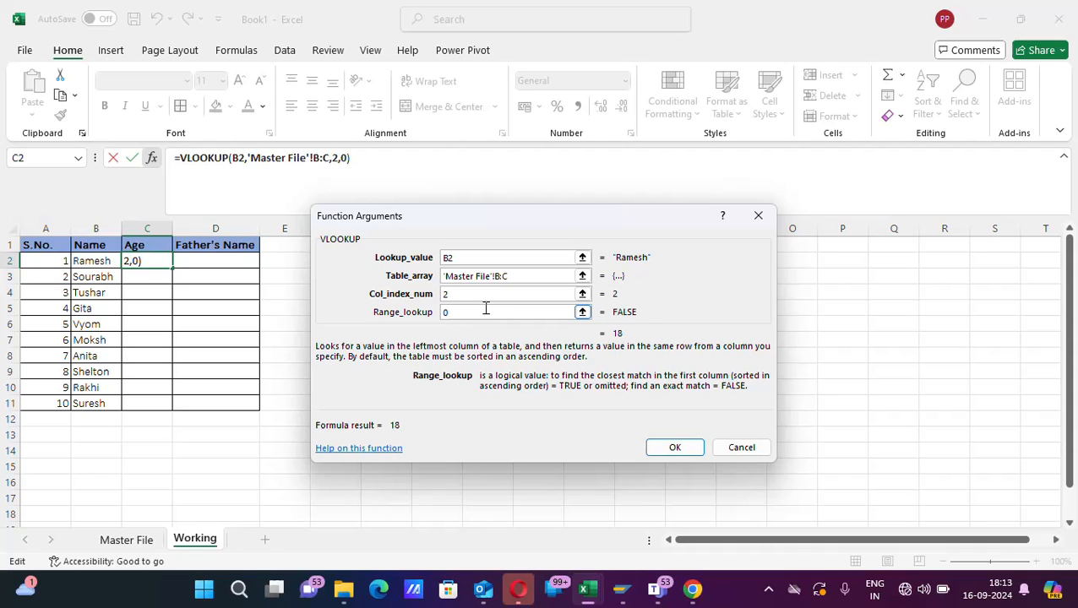
{"action": "left_click", "coordinate": [675, 448]}
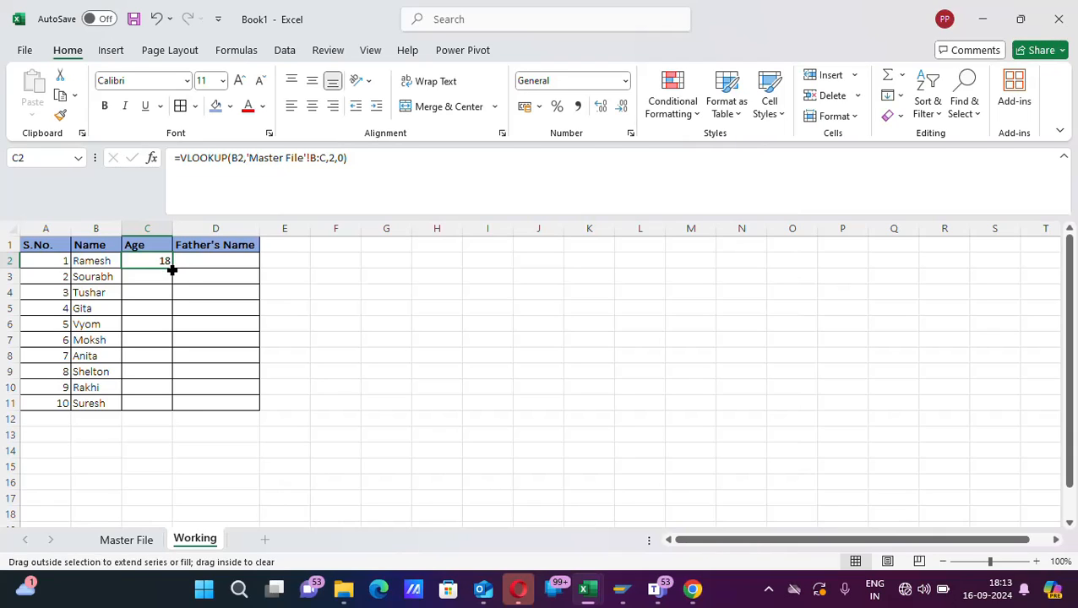
{"action": "double_click", "coordinate": [171, 270]}
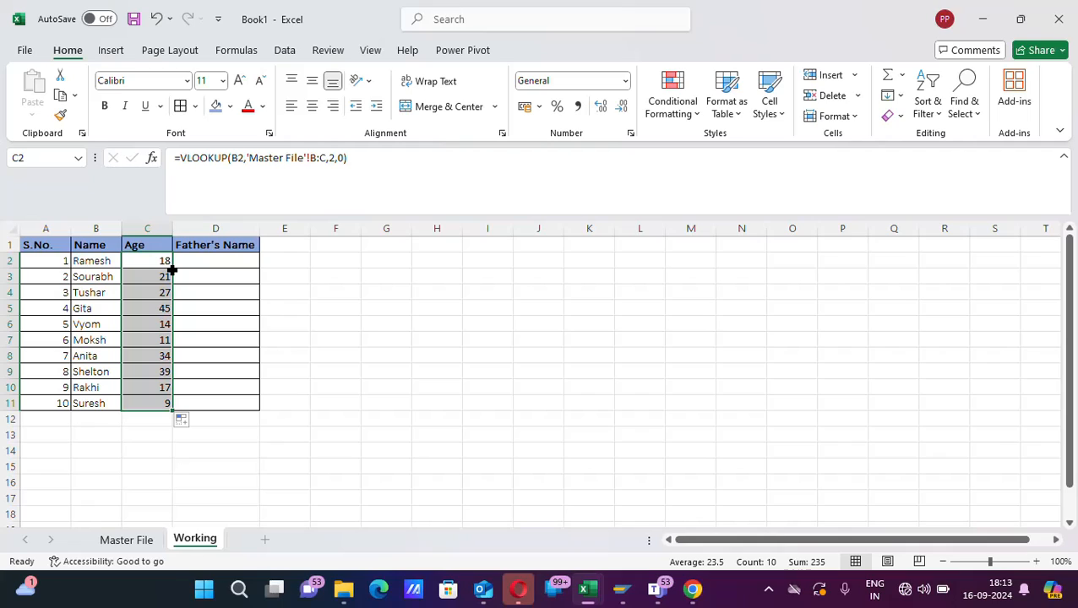
Insert a VLOOKUP function in cell D2 under Father's Name with B2 as the lookup value.
{"action": "left_click", "coordinate": [215, 262]}
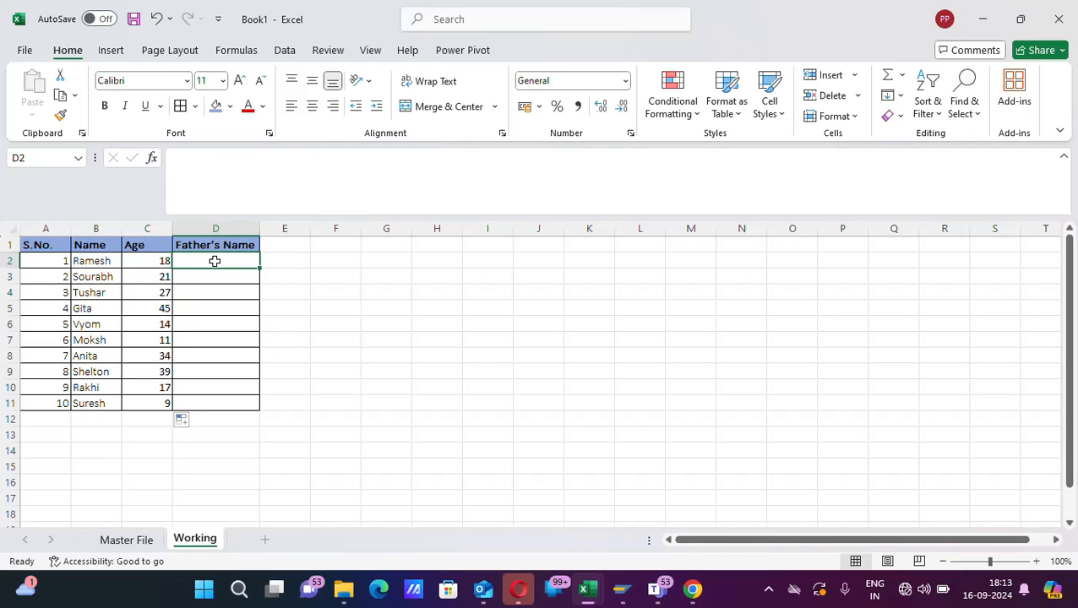
{"action": "left_click", "coordinate": [151, 160]}
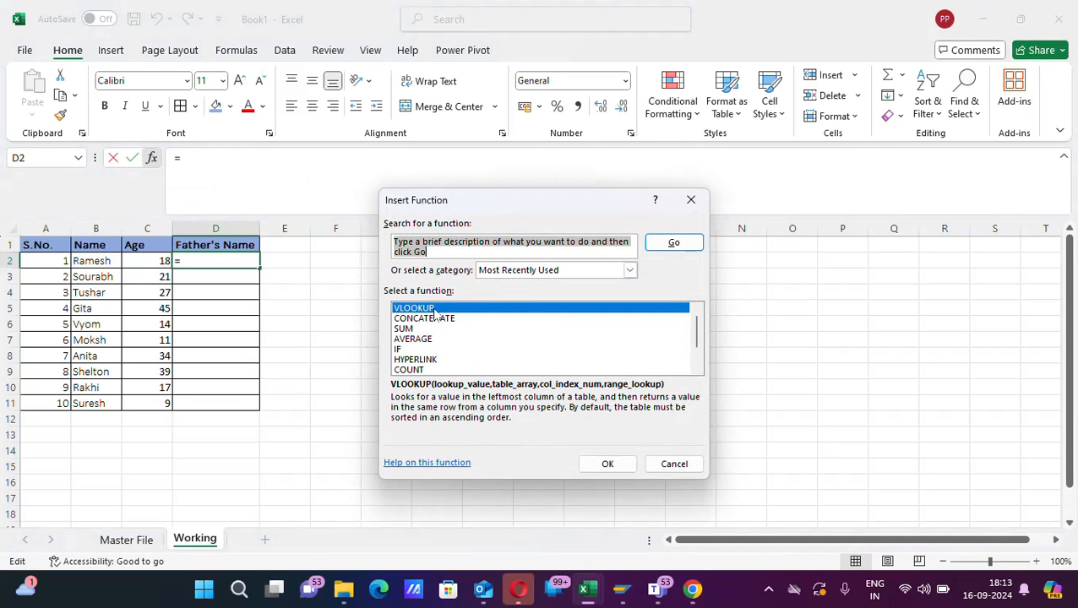
{"action": "double_click", "coordinate": [434, 309]}
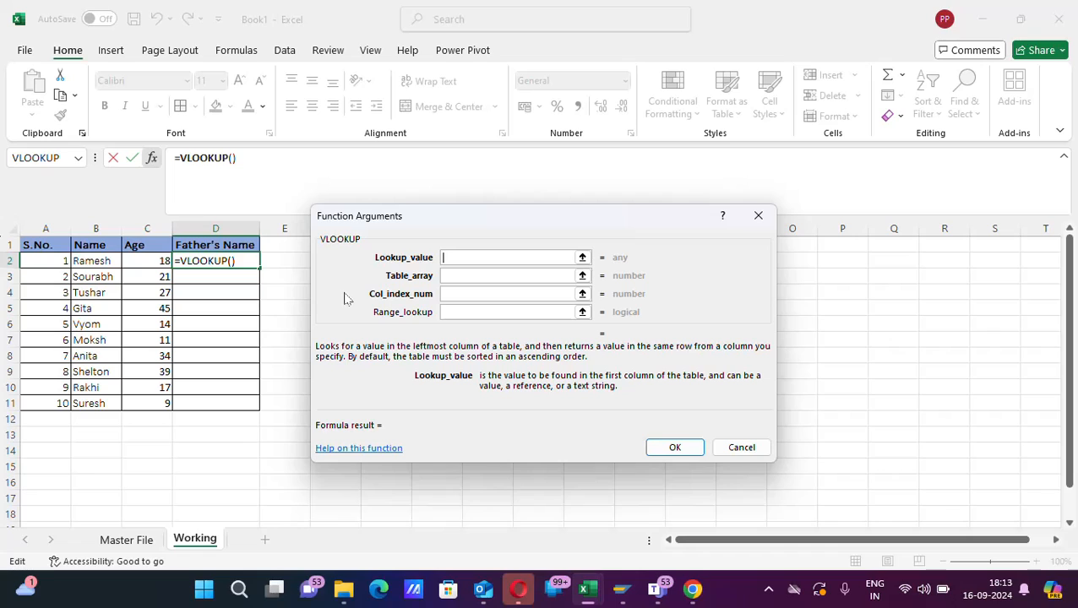
{"action": "left_click", "coordinate": [98, 264]}
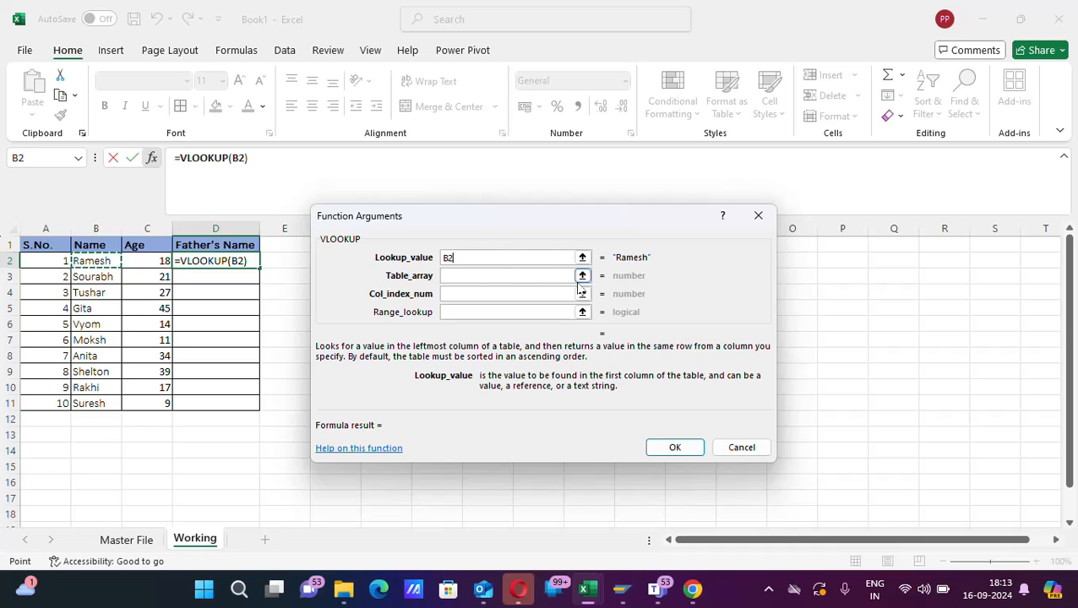
Set the table array of the Father's Name lookup to columns B:D of the Master File sheet.
{"action": "left_click", "coordinate": [454, 279]}
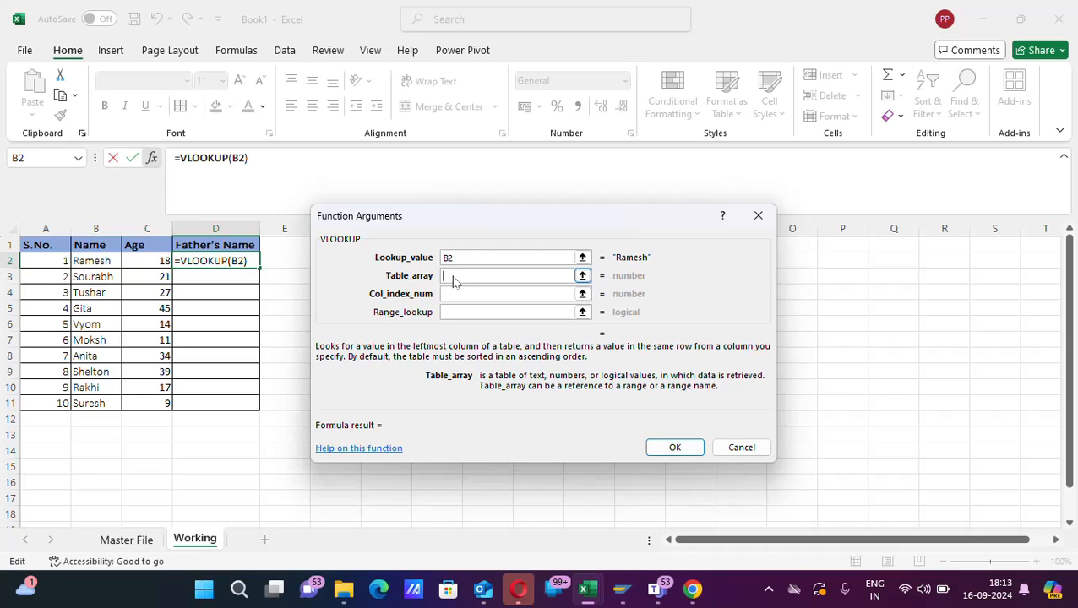
{"action": "left_click", "coordinate": [131, 542]}
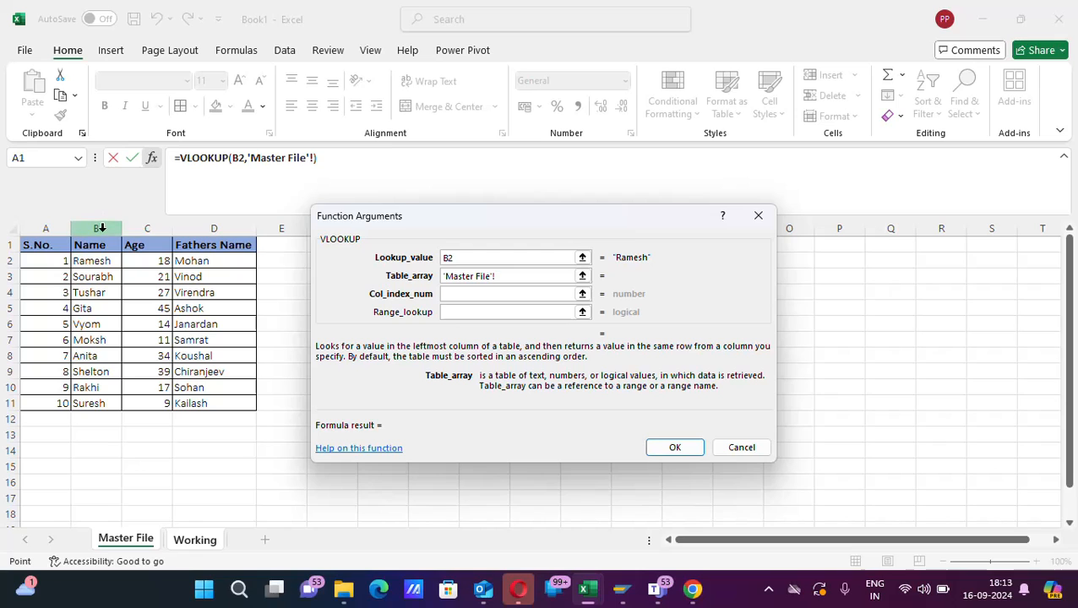
{"action": "left_click_drag", "start_coordinate": [99, 229], "coordinate": [197, 230]}
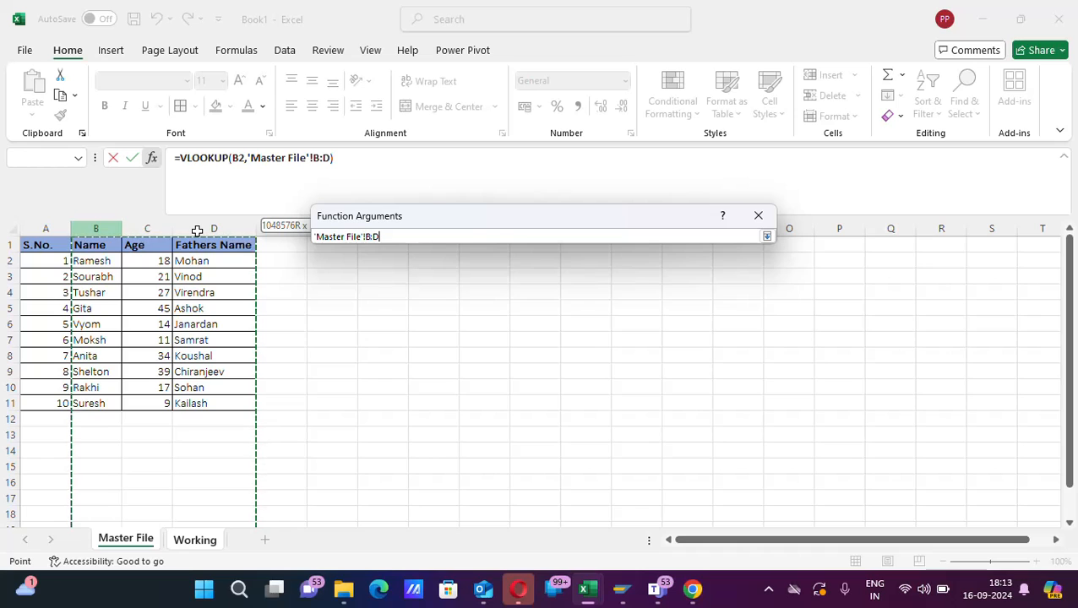
{"action": "left_click_drag", "start_coordinate": [197, 231], "coordinate": [197, 230]}
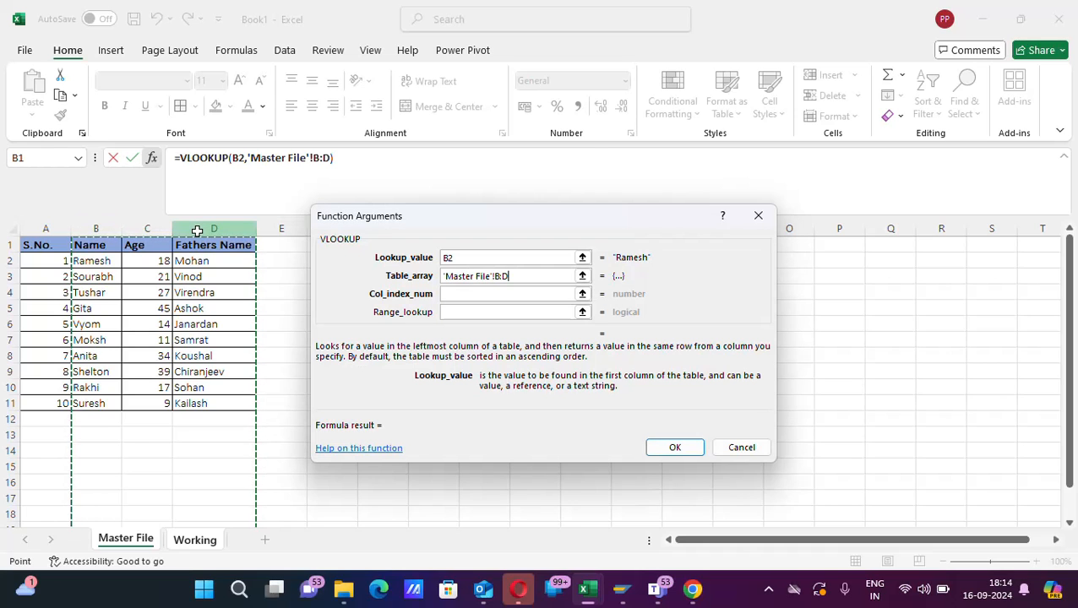
Complete the Father's Name lookup with column index 3 and range lookup 0, and fill the formula down to D11.
{"action": "left_click", "coordinate": [457, 296]}
{"action": "type", "text": "3"}
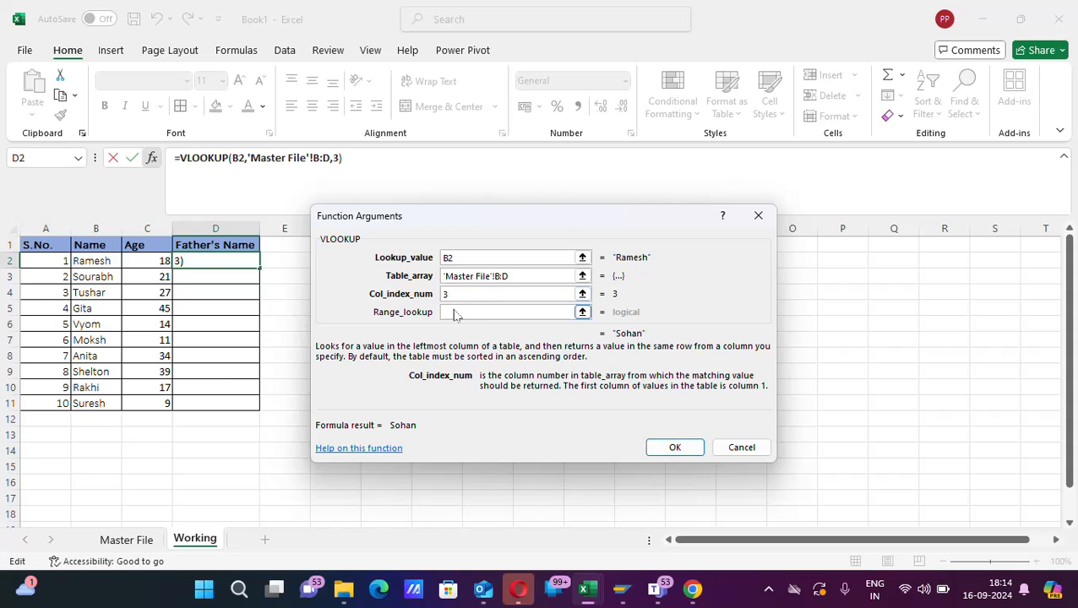
{"action": "left_click", "coordinate": [455, 313]}
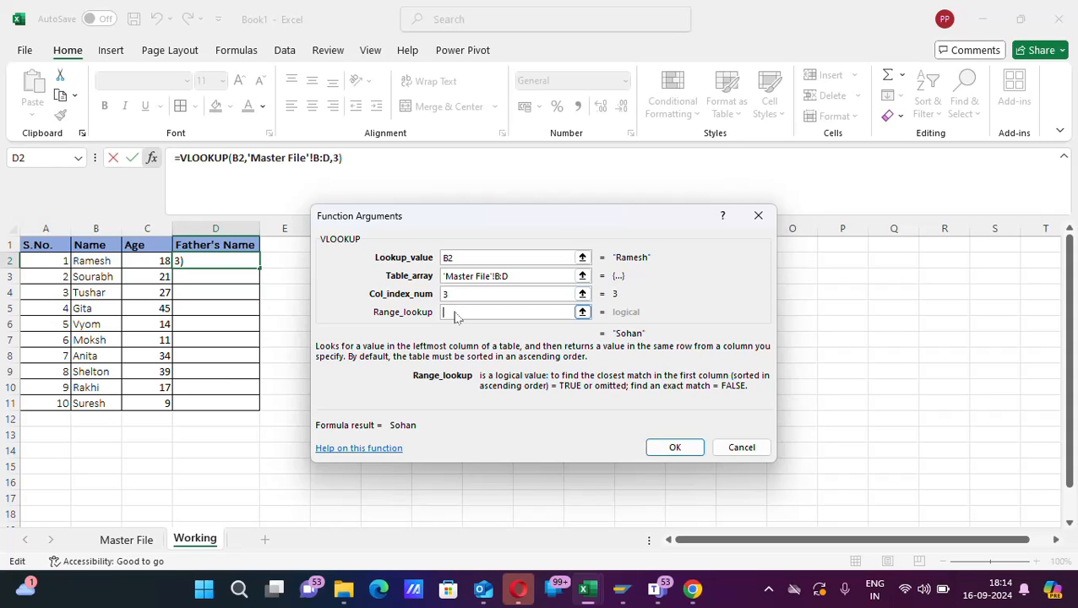
{"action": "type", "text": "0"}
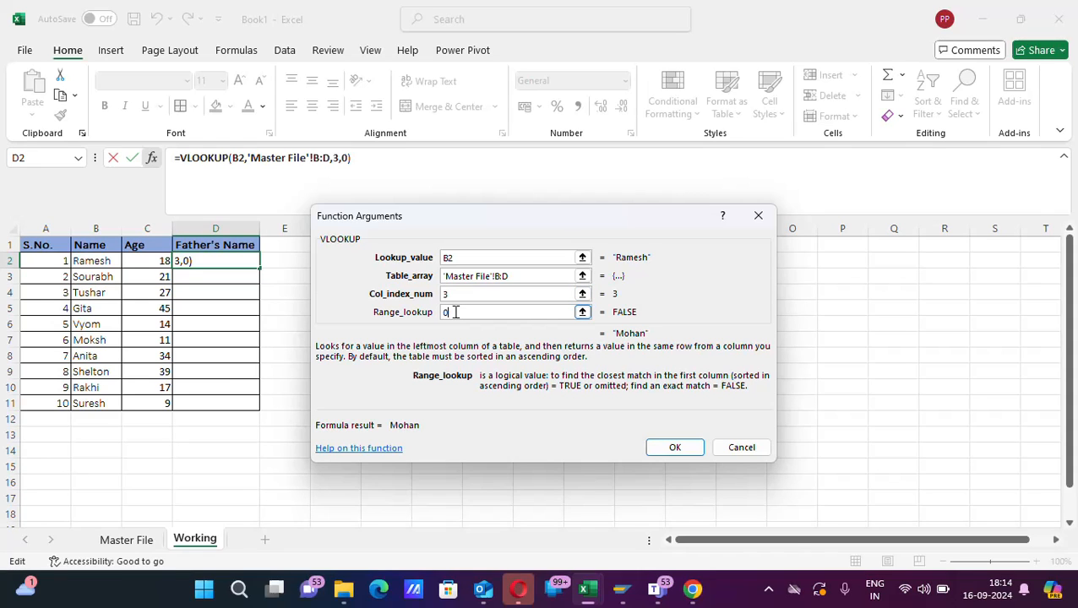
{"action": "left_click", "coordinate": [683, 447]}
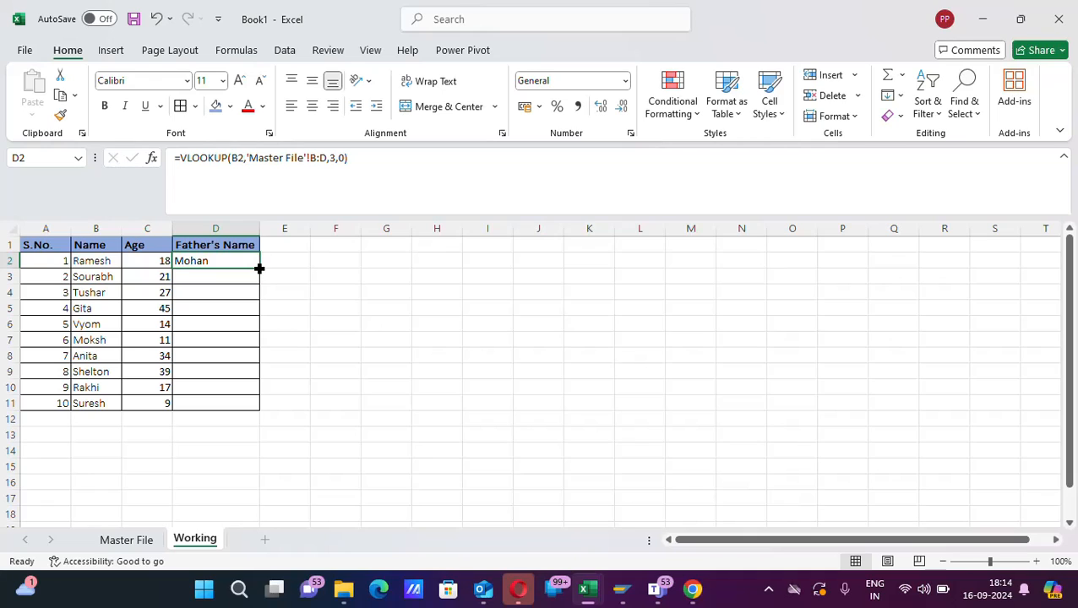
{"action": "double_click", "coordinate": [259, 269]}
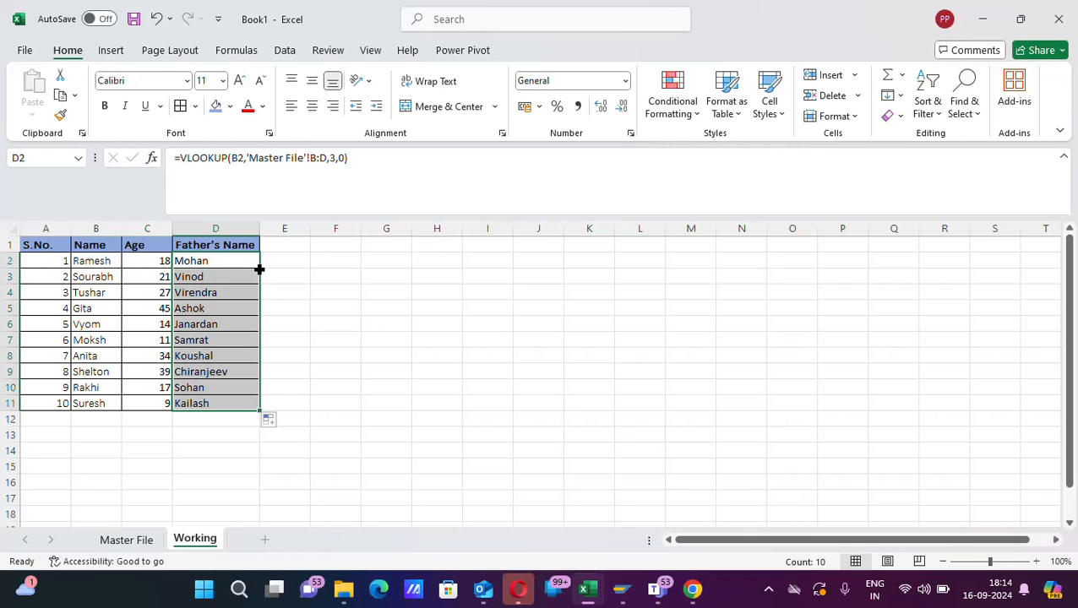
{"action": "left_click", "coordinate": [298, 292]}
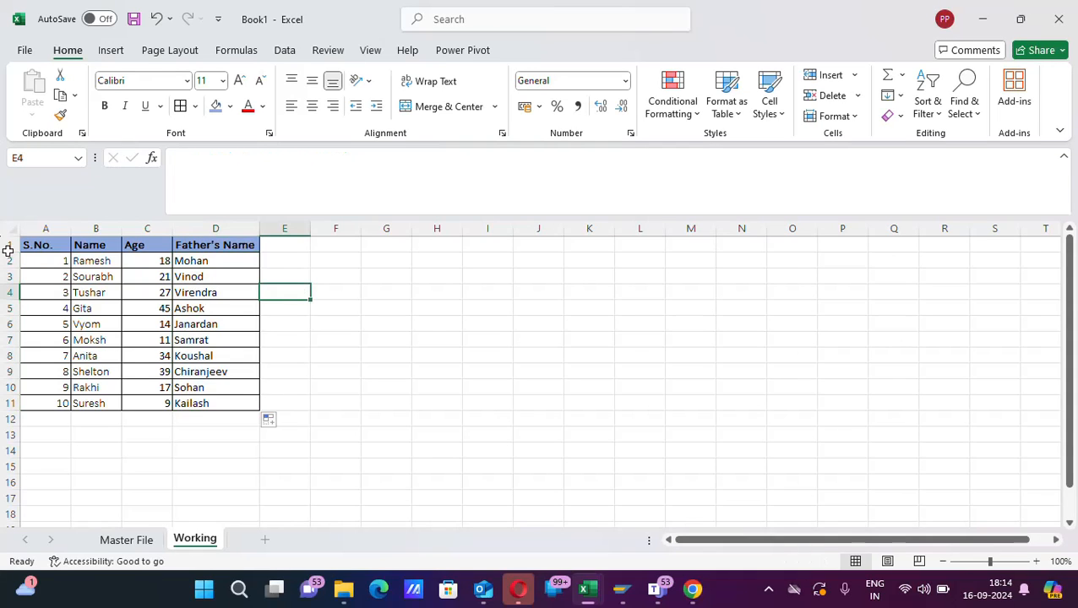
Check the name, age and father's name in rows 2 and 8 of the Working sheet.
{"action": "left_click", "coordinate": [106, 262]}
{"action": "left_click", "coordinate": [153, 265]}
{"action": "left_click", "coordinate": [196, 262]}
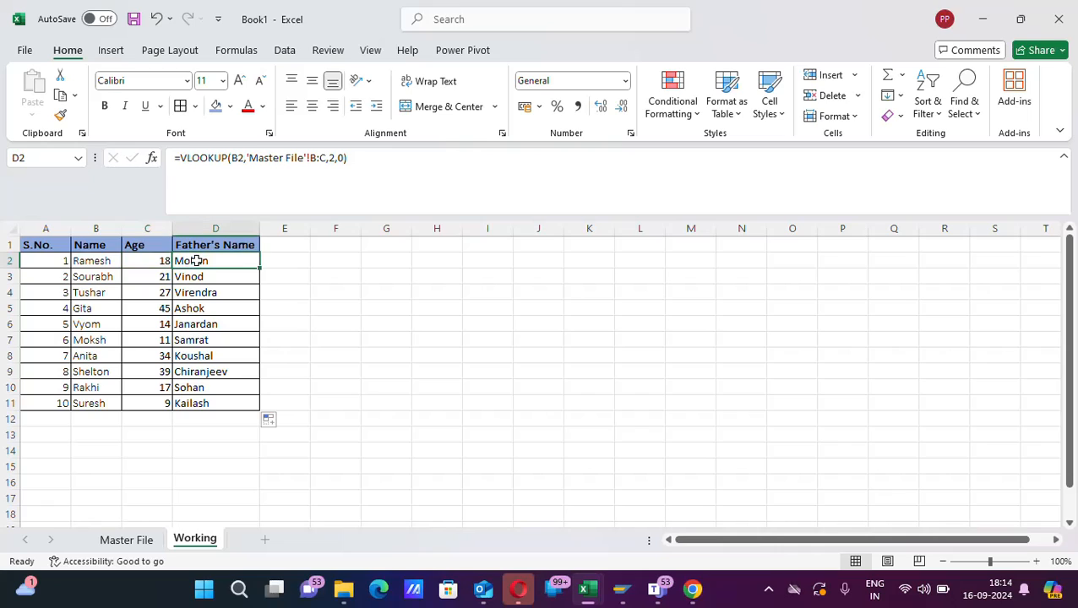
{"action": "left_click", "coordinate": [98, 359]}
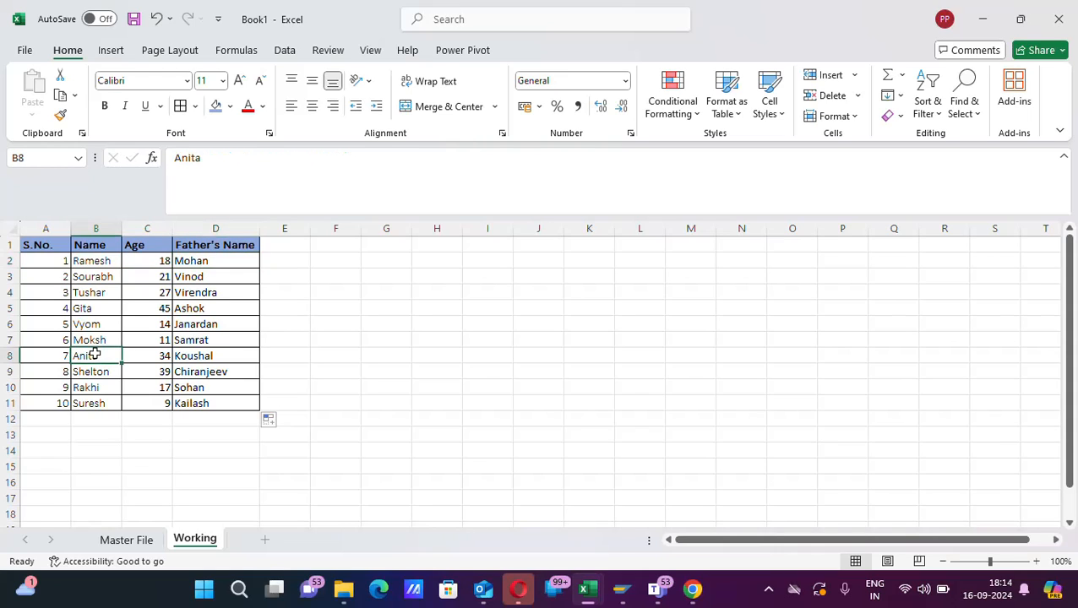
{"action": "left_click", "coordinate": [155, 359]}
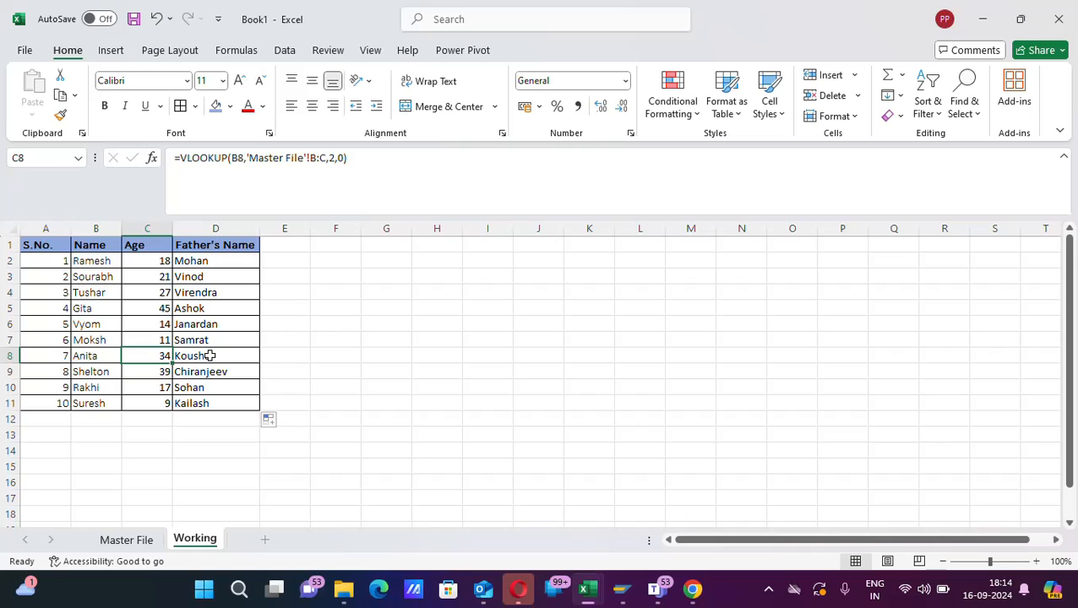
{"action": "left_click", "coordinate": [213, 358]}
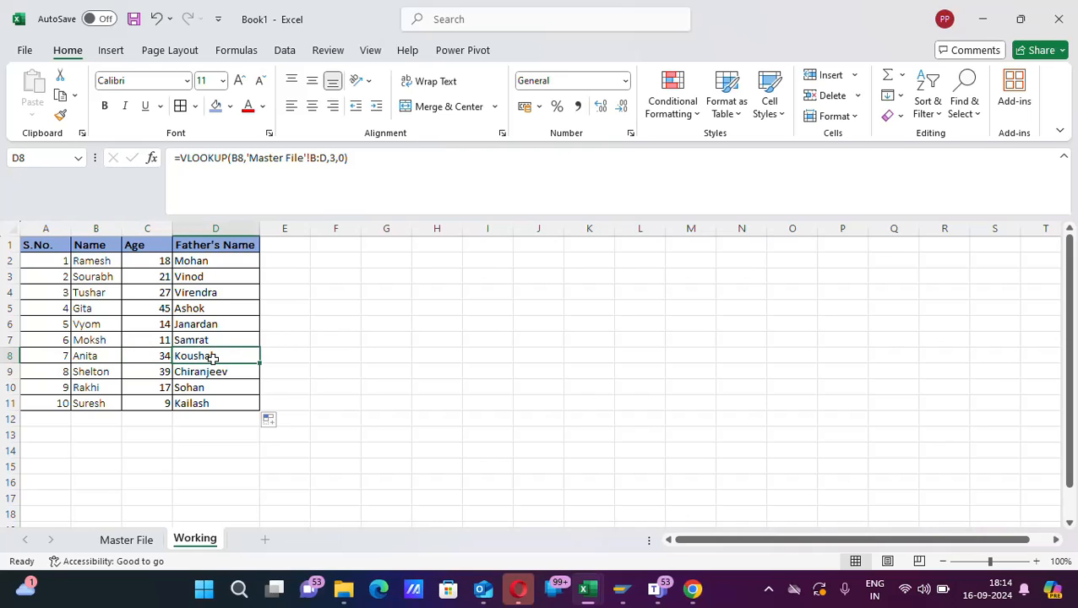
Make cells B8:D8 on the Working sheet bold and fill them with yellow.
{"action": "left_click", "coordinate": [106, 358]}
{"action": "key", "text": "shift+Right"}
{"action": "key", "text": "shift+Right"}
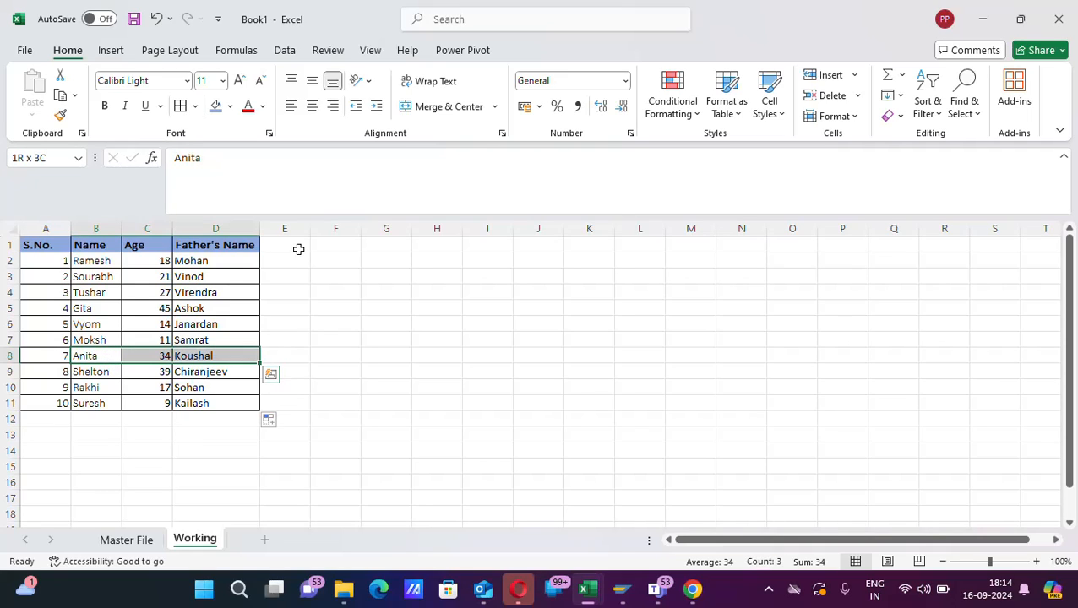
{"action": "key", "text": "ctrl+b"}
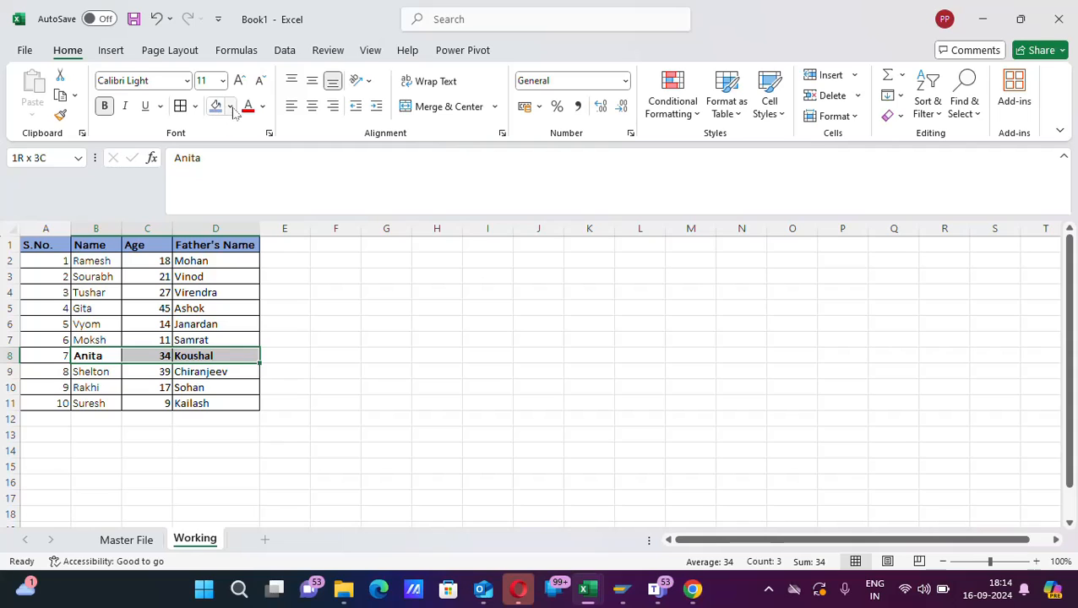
{"action": "left_click", "coordinate": [230, 106]}
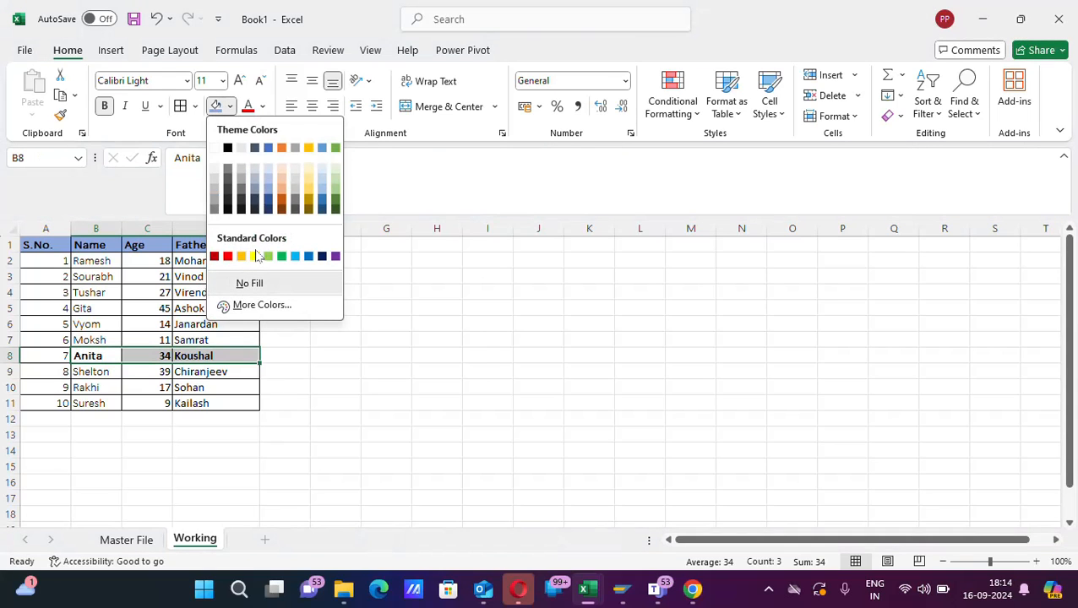
{"action": "left_click", "coordinate": [255, 256]}
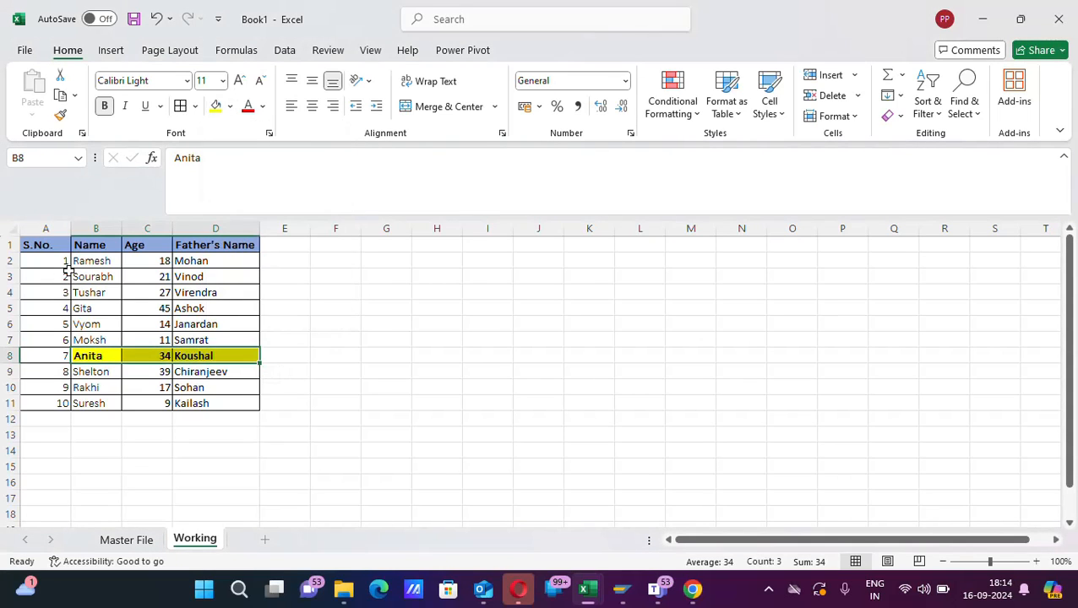
Fill cells B2:D2 on the Working sheet with yellow.
{"action": "left_click", "coordinate": [86, 261]}
{"action": "key", "text": "shift+Right"}
{"action": "key", "text": "shift+Right"}
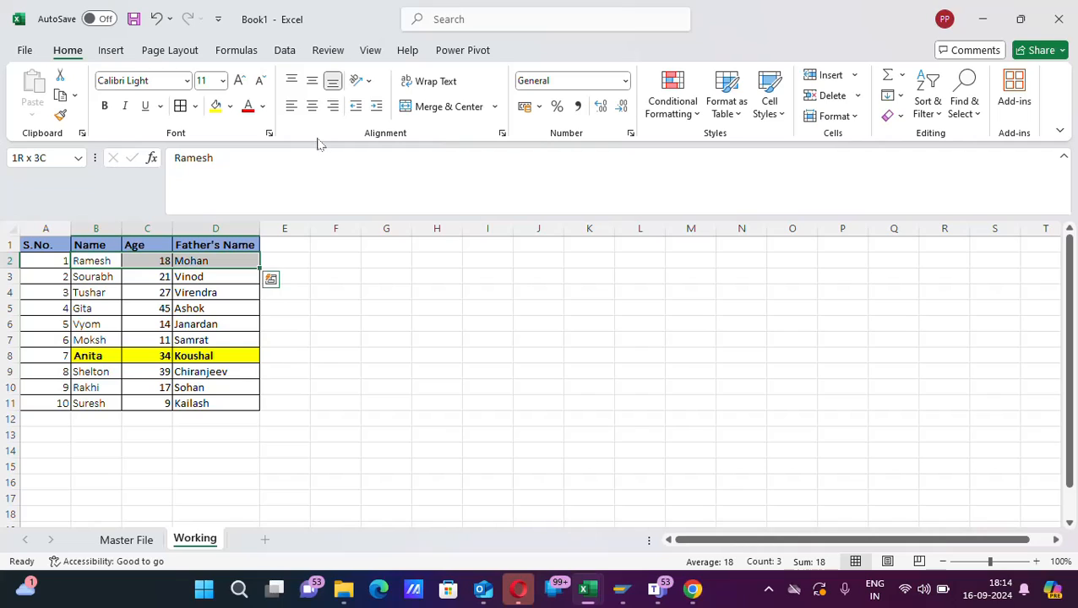
{"action": "left_click", "coordinate": [215, 105]}
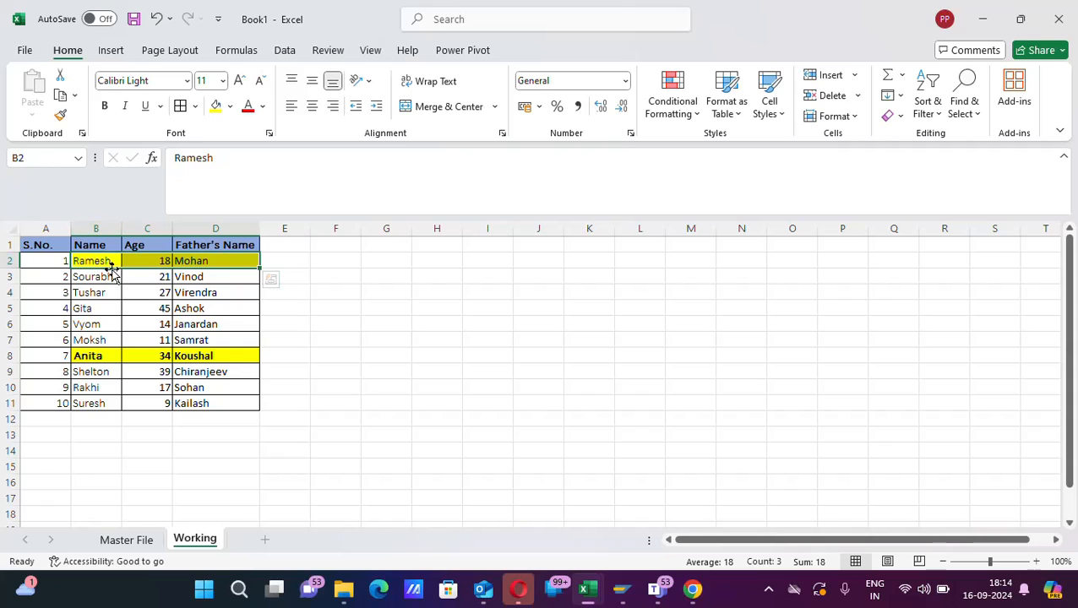
Compare the name, age and father's name in row 2 of the Working sheet with row 2 of the Master File sheet.
{"action": "left_click", "coordinate": [156, 261]}
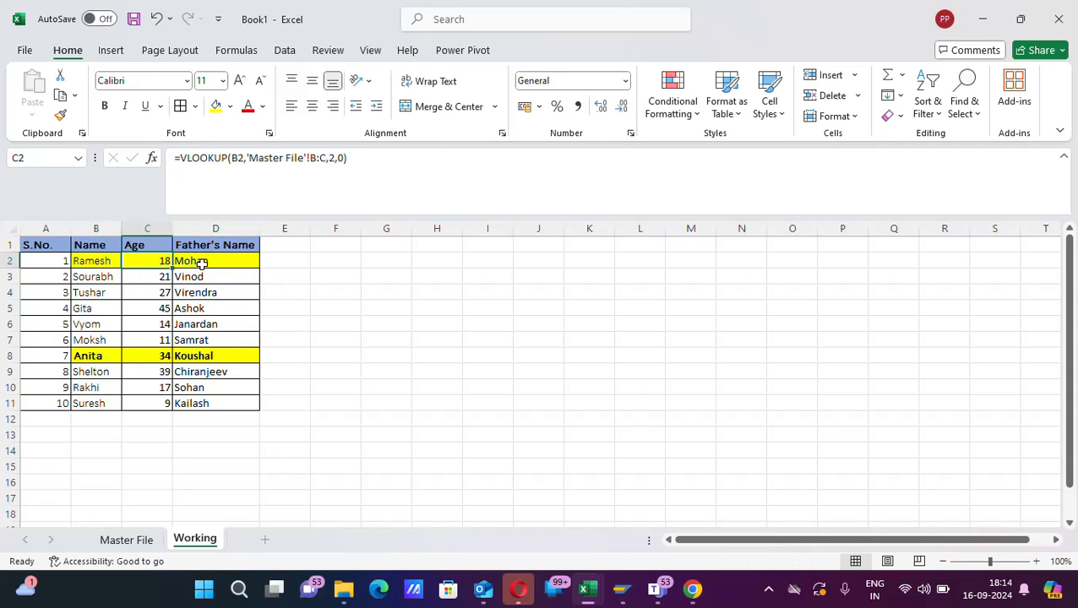
{"action": "left_click", "coordinate": [125, 541]}
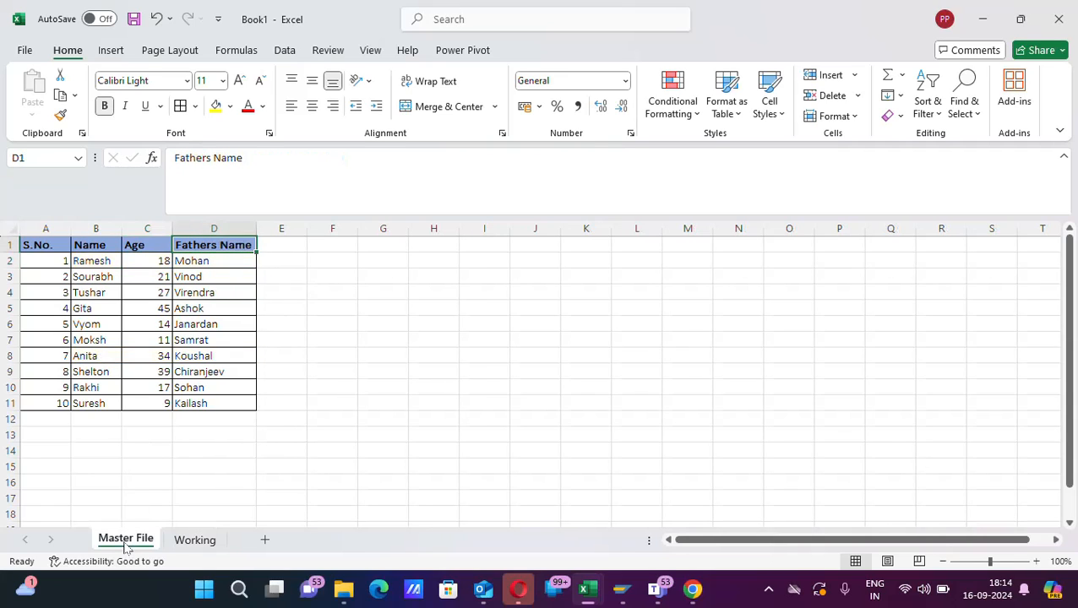
{"action": "left_click", "coordinate": [95, 262]}
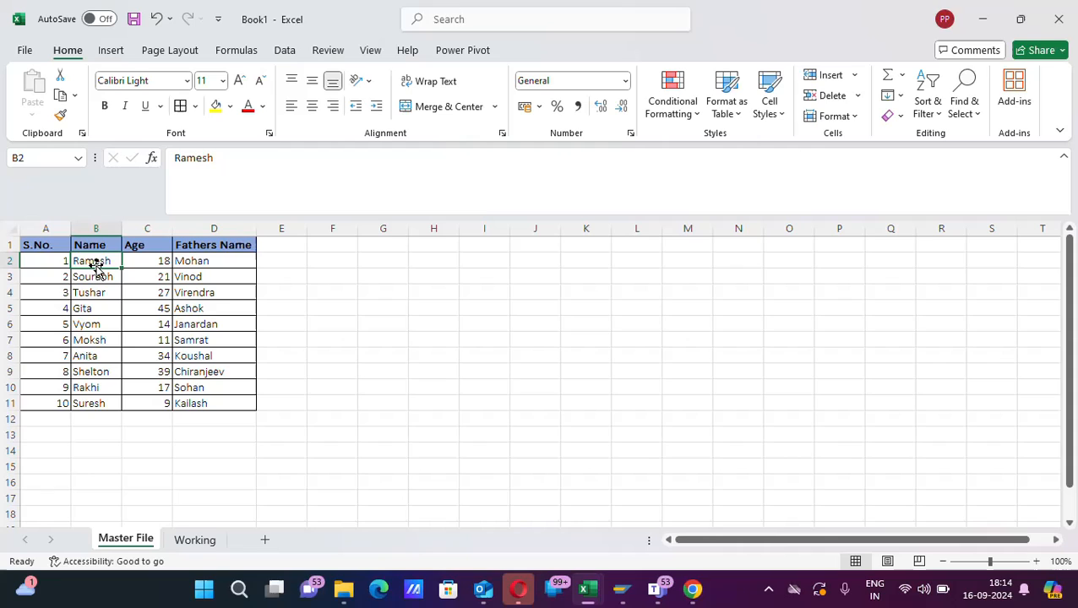
{"action": "left_click", "coordinate": [146, 260]}
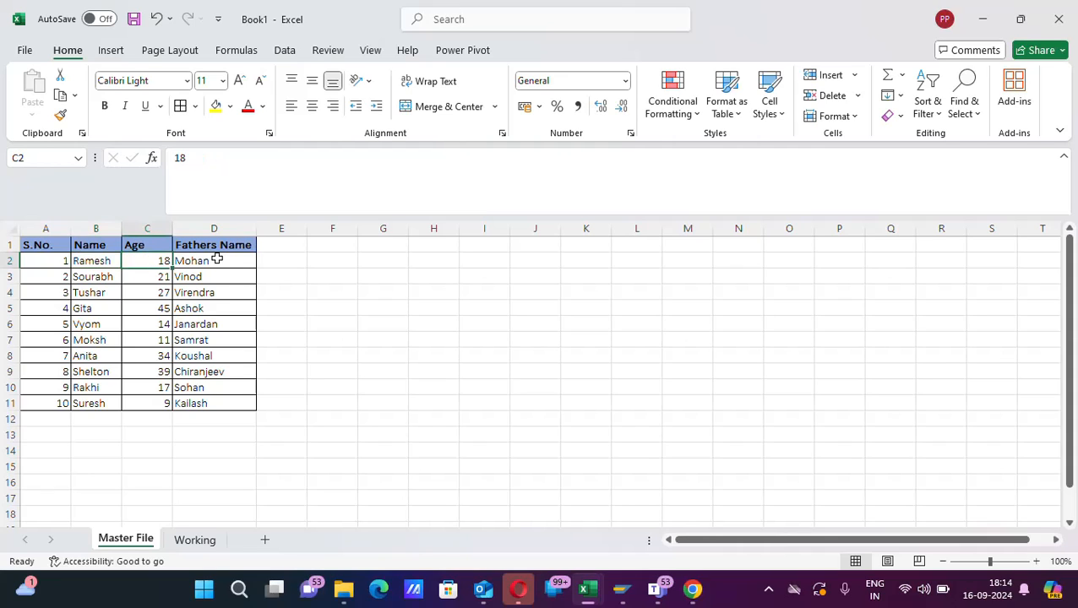
{"action": "left_click", "coordinate": [215, 260]}
Compare the name, age and father's name in row 8 of the Working sheet with row 8 of the Master File sheet.
{"action": "left_click", "coordinate": [196, 541]}
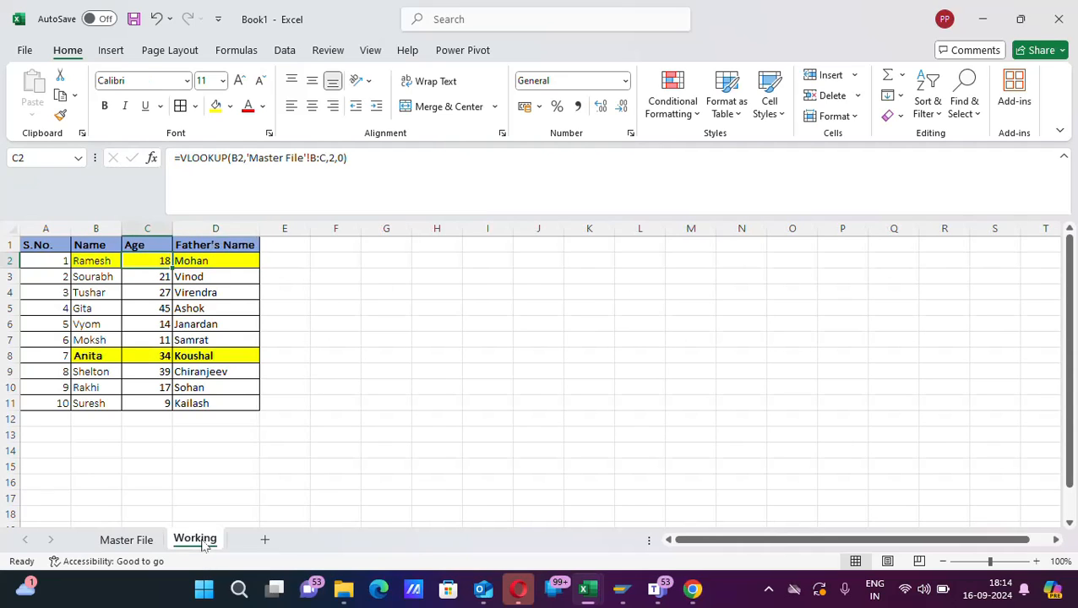
{"action": "left_click", "coordinate": [90, 356]}
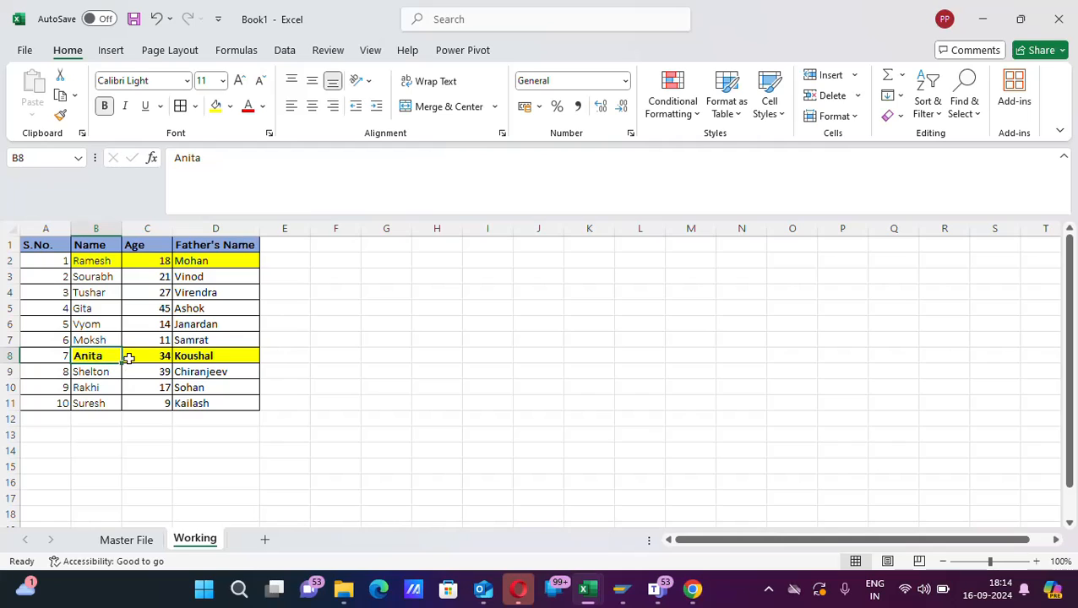
{"action": "left_click", "coordinate": [129, 357]}
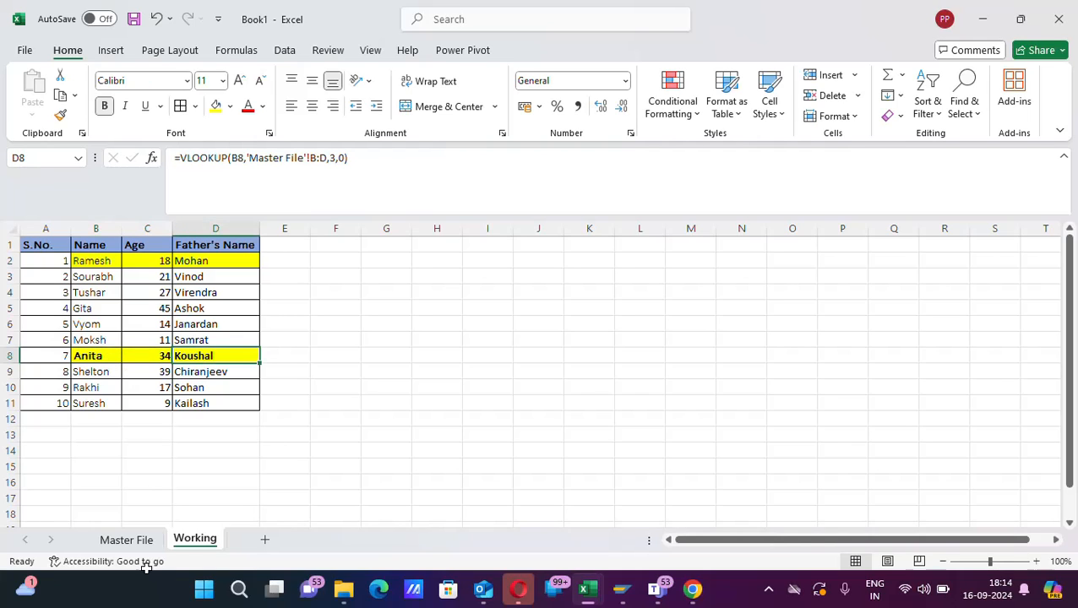
{"action": "left_click", "coordinate": [126, 539]}
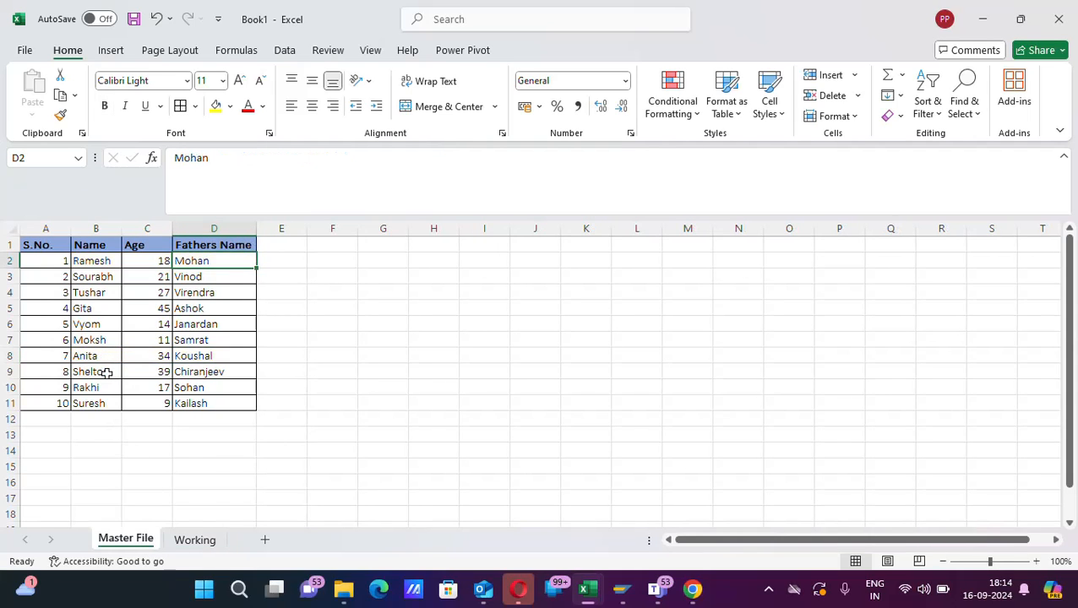
{"action": "left_click", "coordinate": [86, 353]}
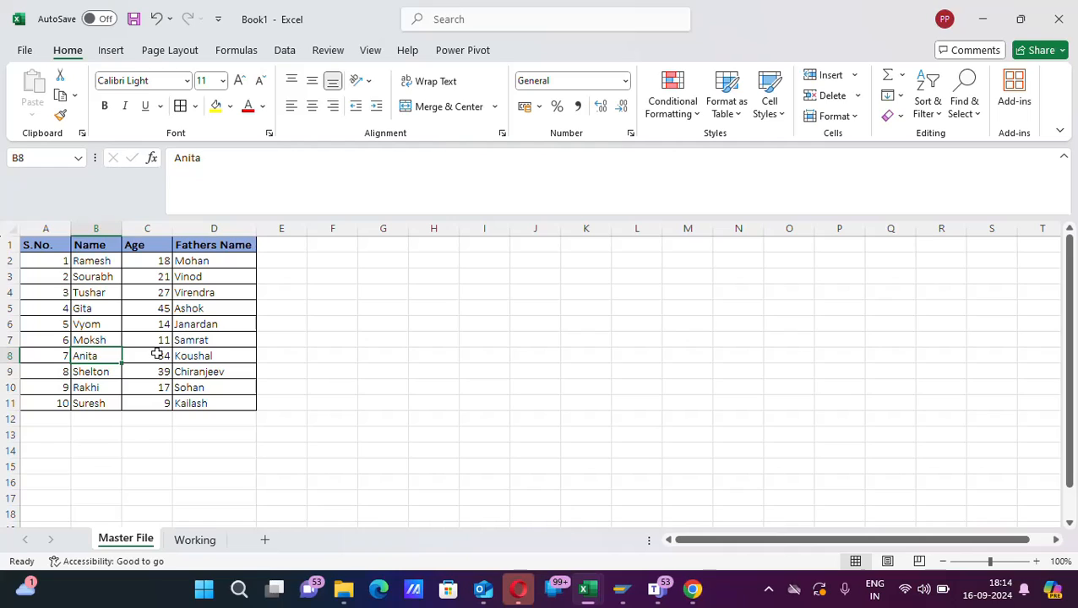
{"action": "left_click", "coordinate": [158, 354]}
{"action": "left_click", "coordinate": [215, 358]}
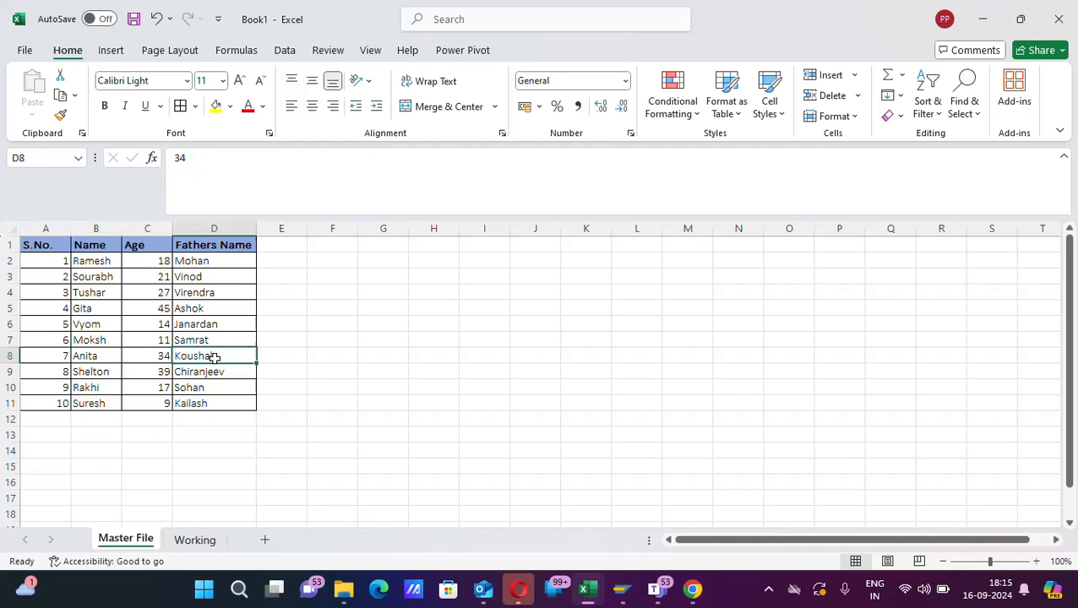